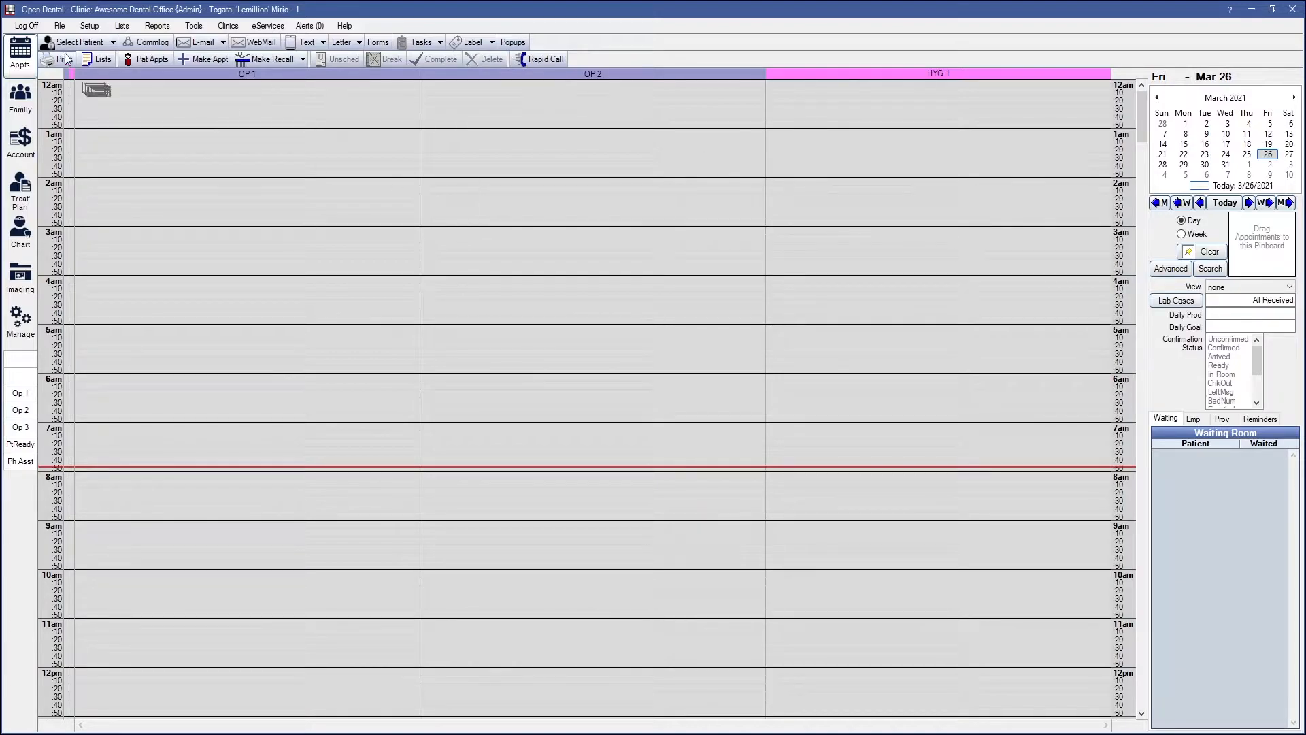
Create a new automation with the description "Latex Allergy".
click(88, 28)
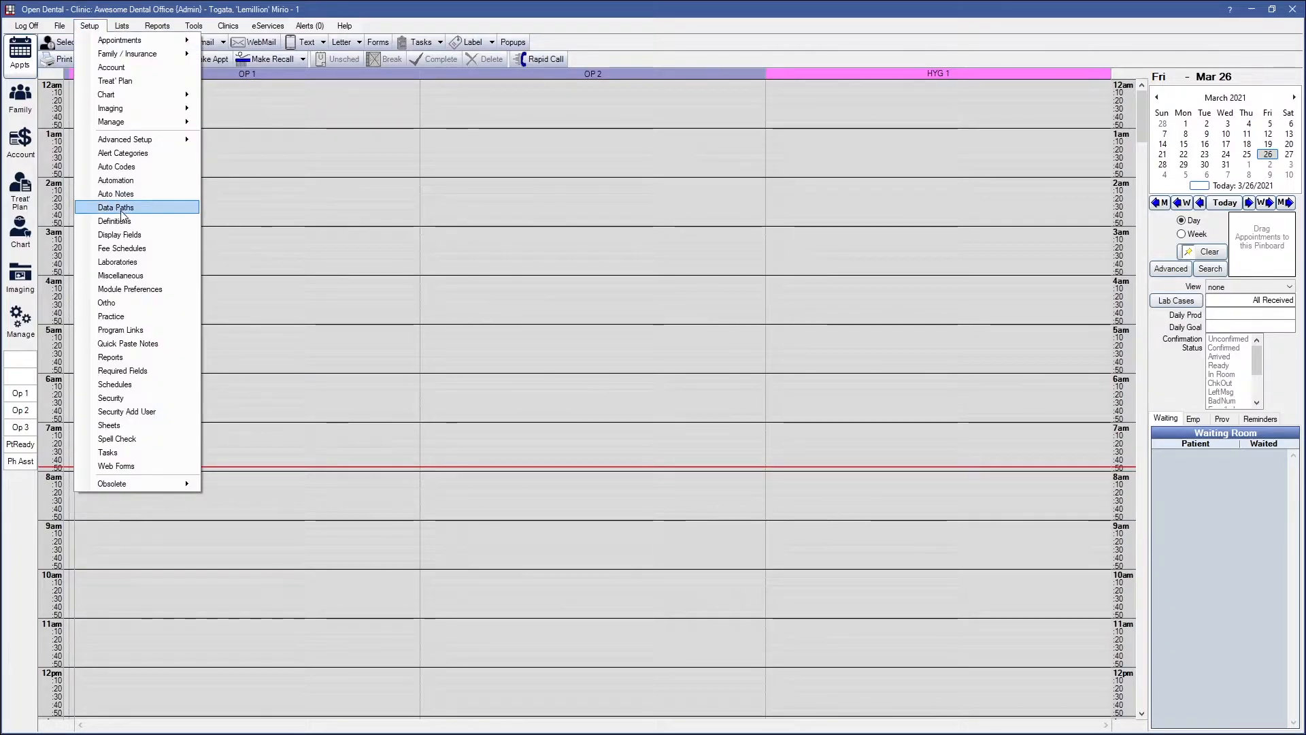
click(115, 180)
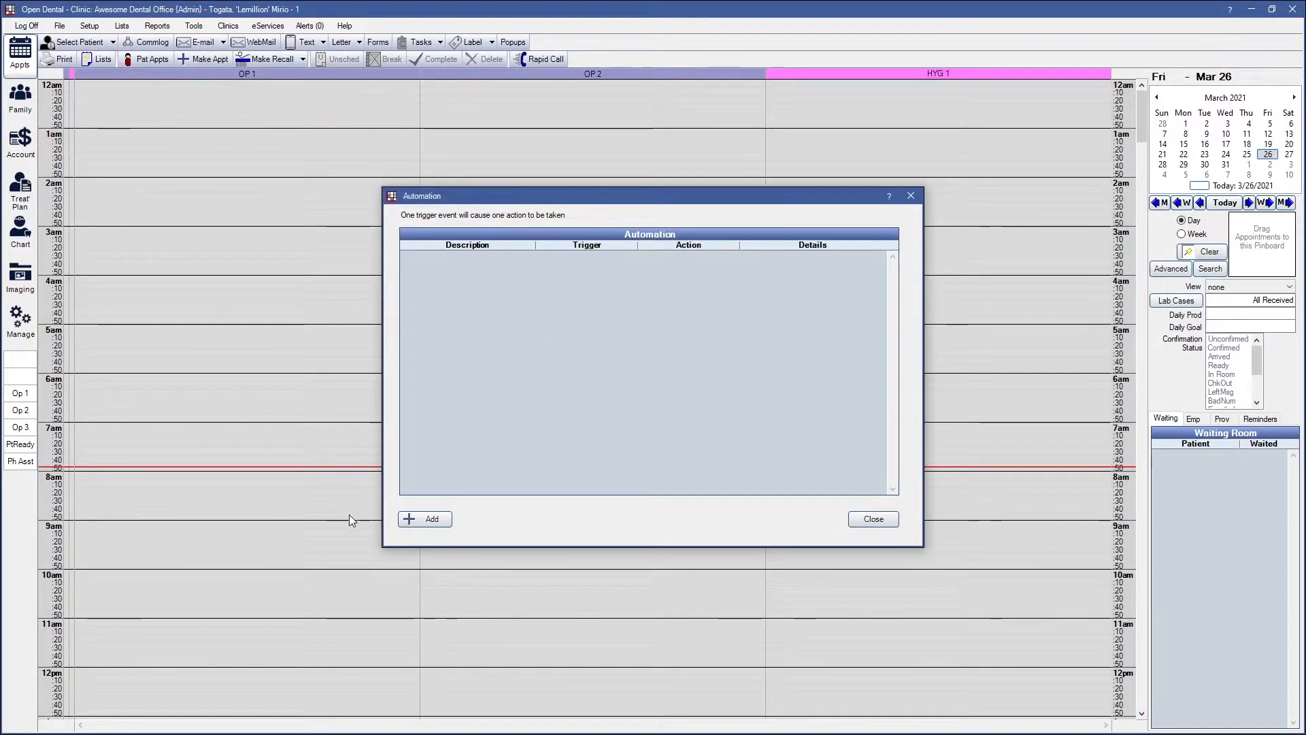
click(416, 521)
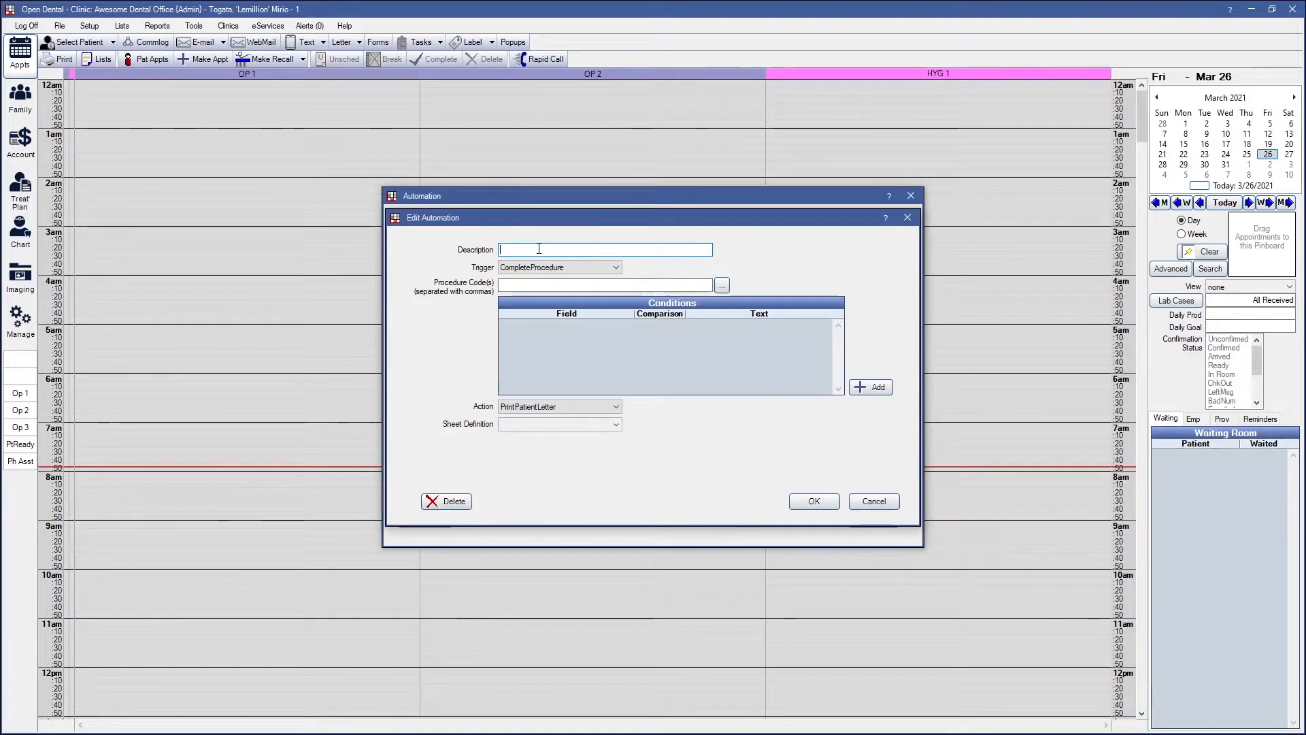
text(Allergy)
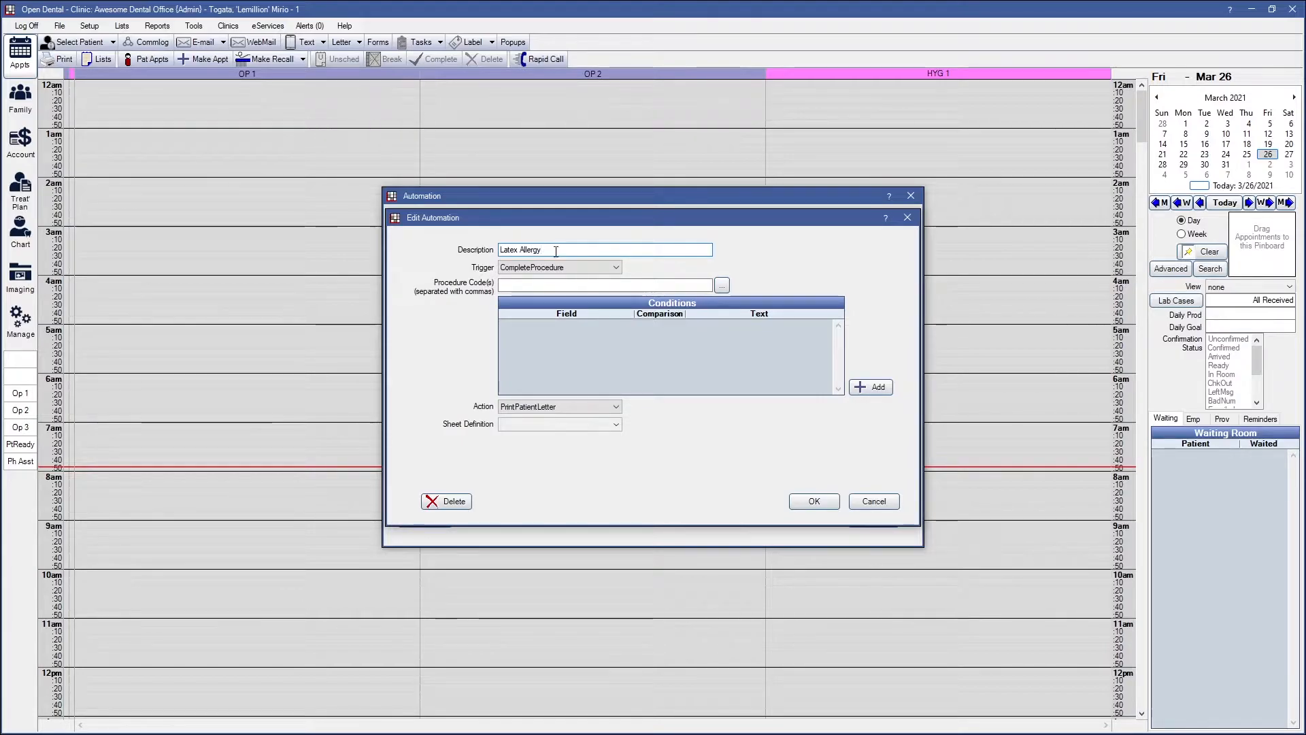
Add procedure codes D0145 and D0170 to the automation under the CompleteProcedure trigger.
click(585, 268)
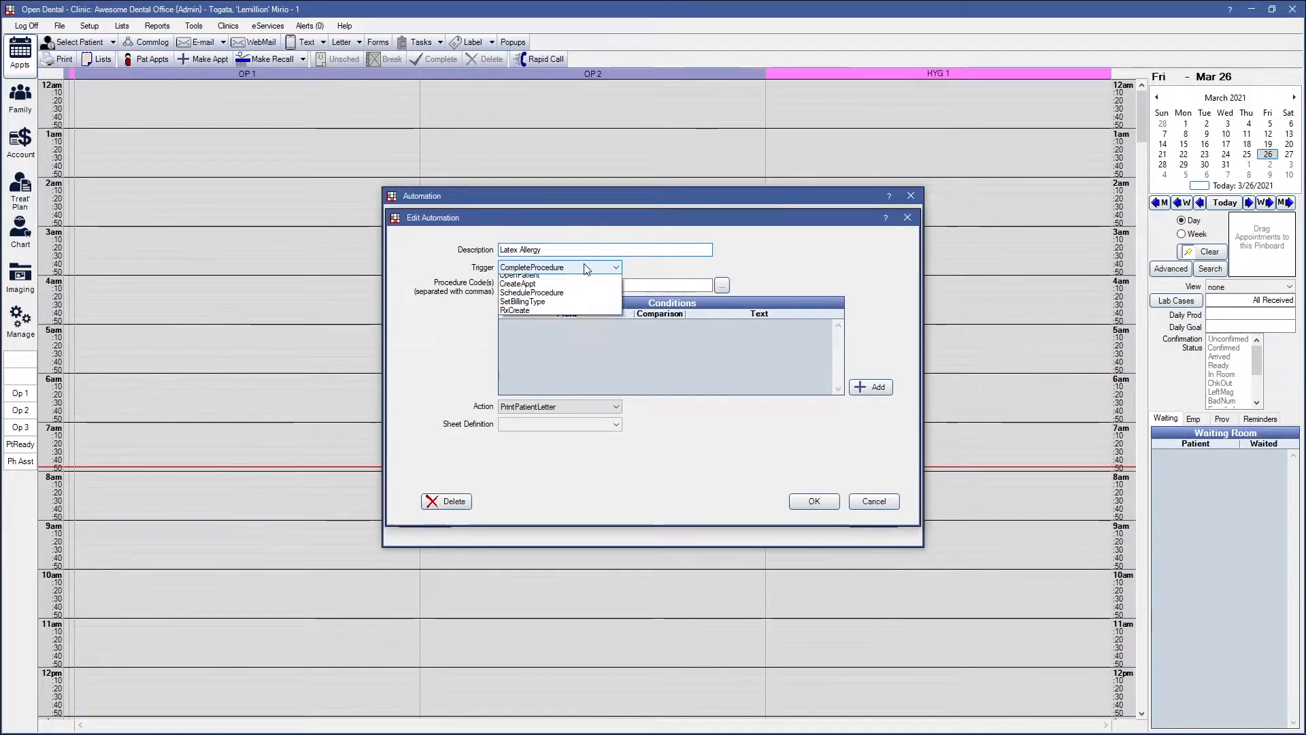
click(585, 269)
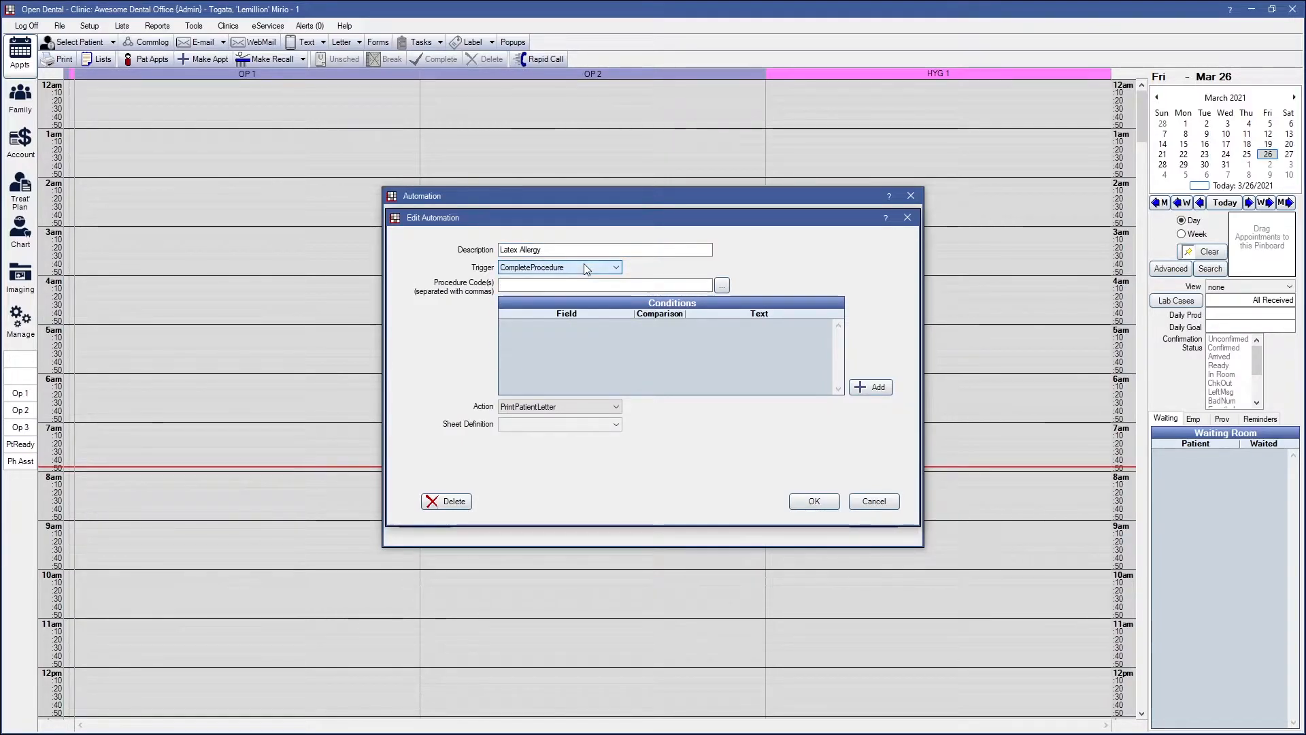
click(544, 284)
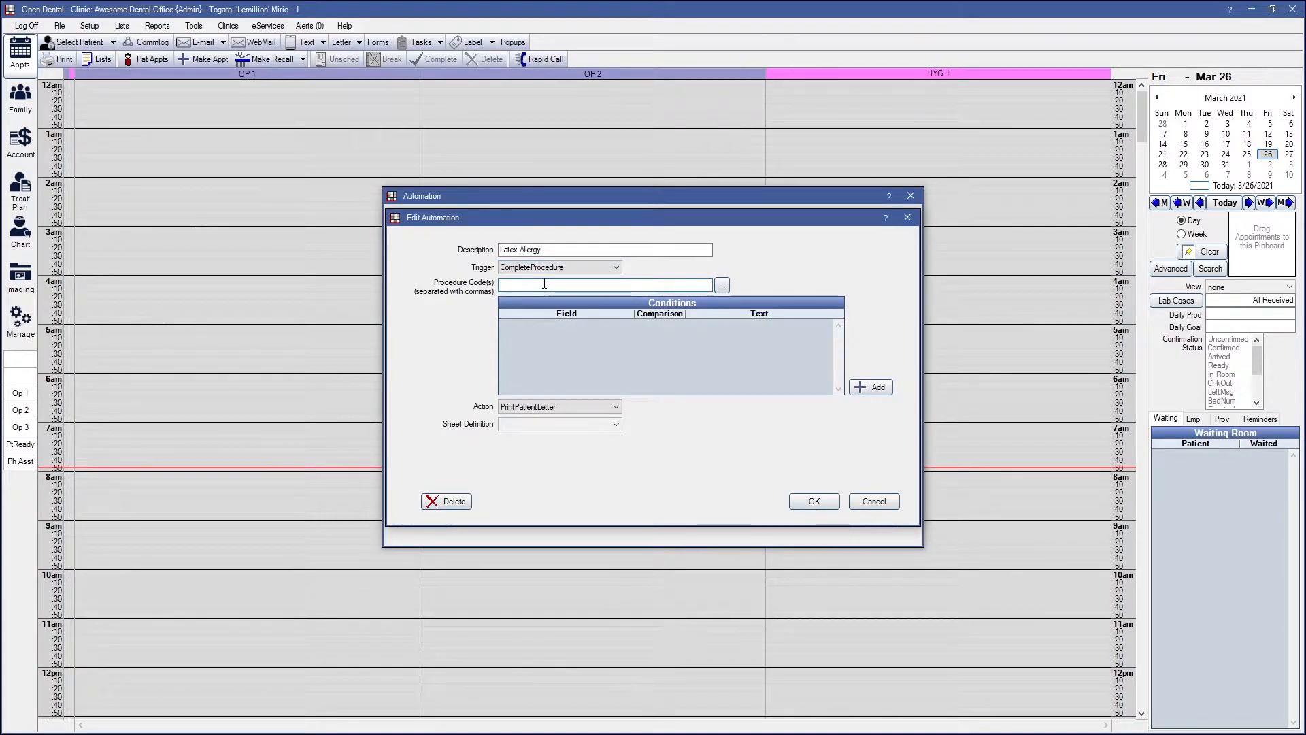
key(ctrl+z)
key(BackSpace)
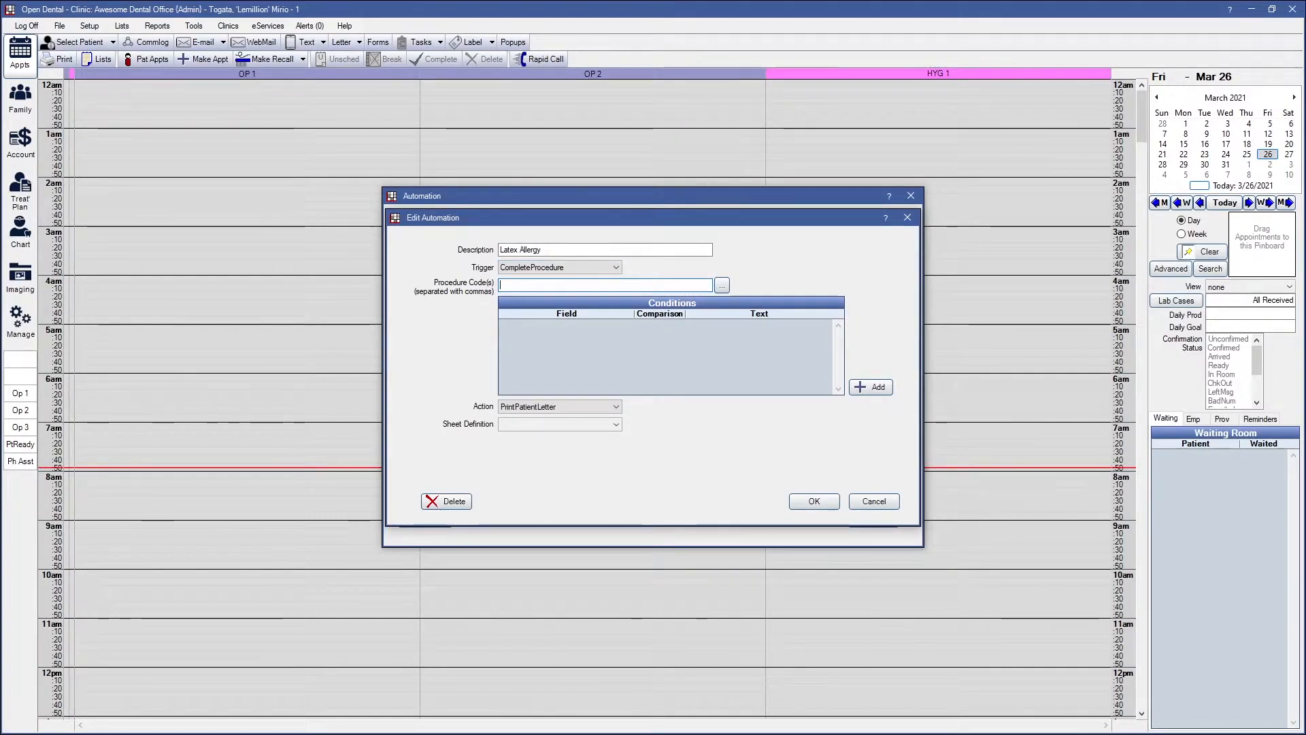
click(720, 286)
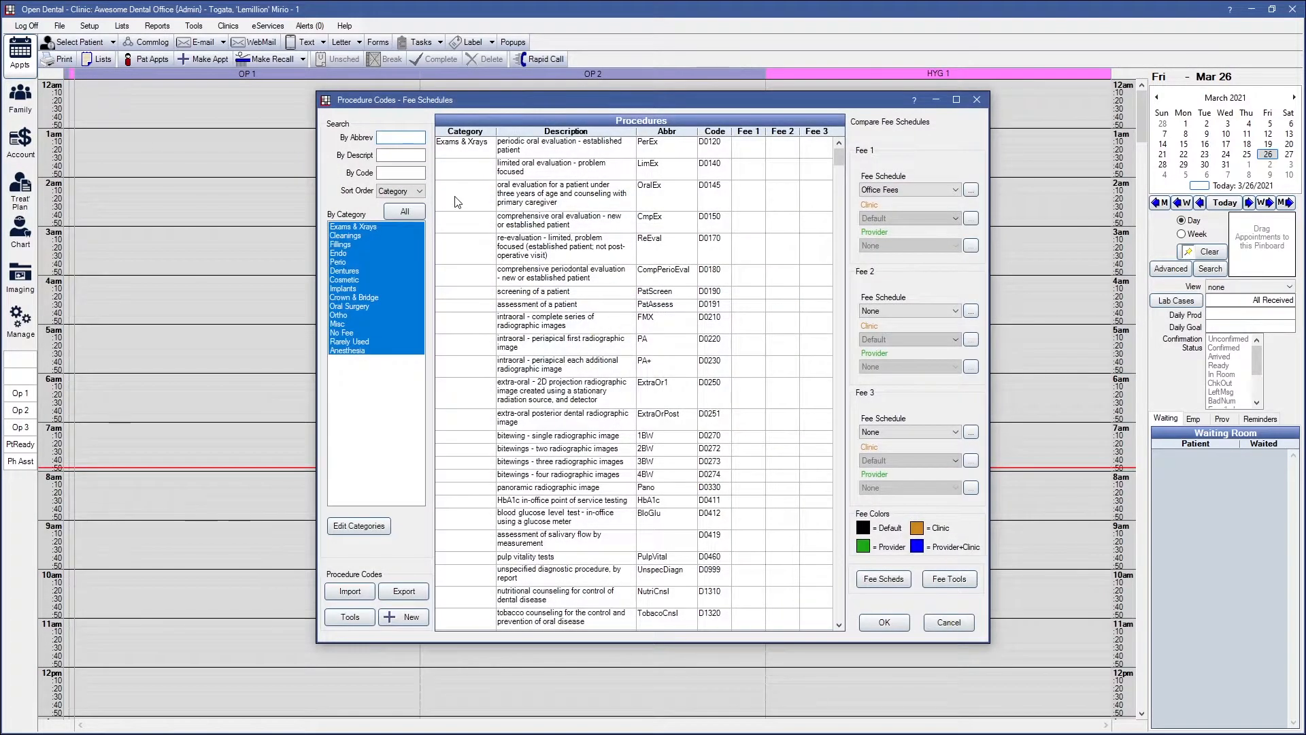
double_click(505, 207)
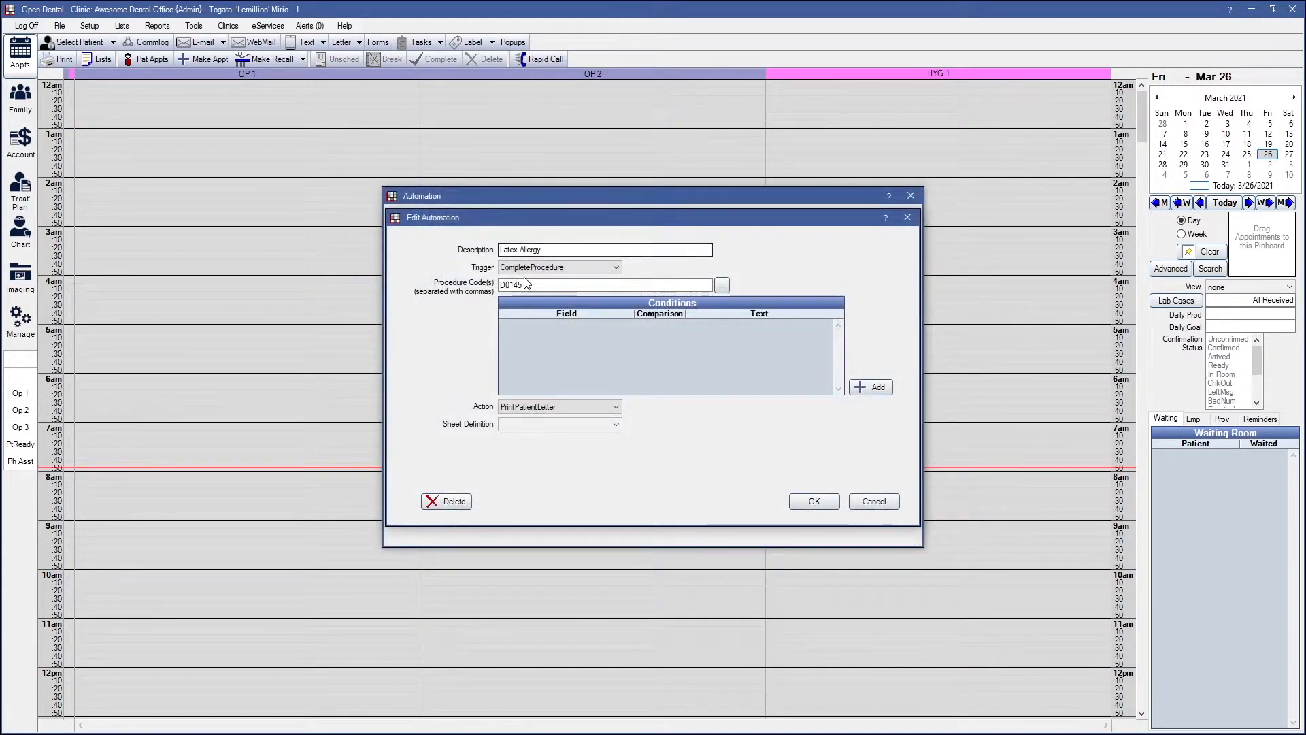
click(720, 286)
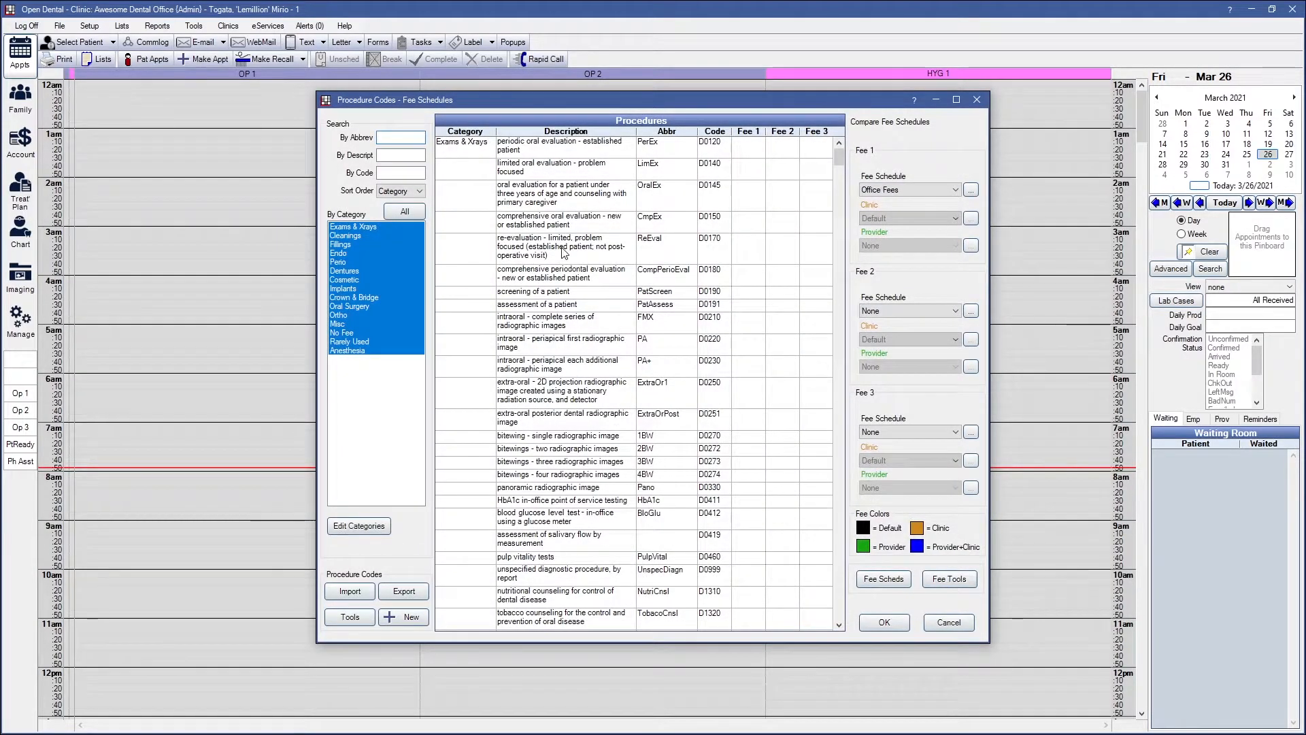
click(569, 245)
double_click(568, 245)
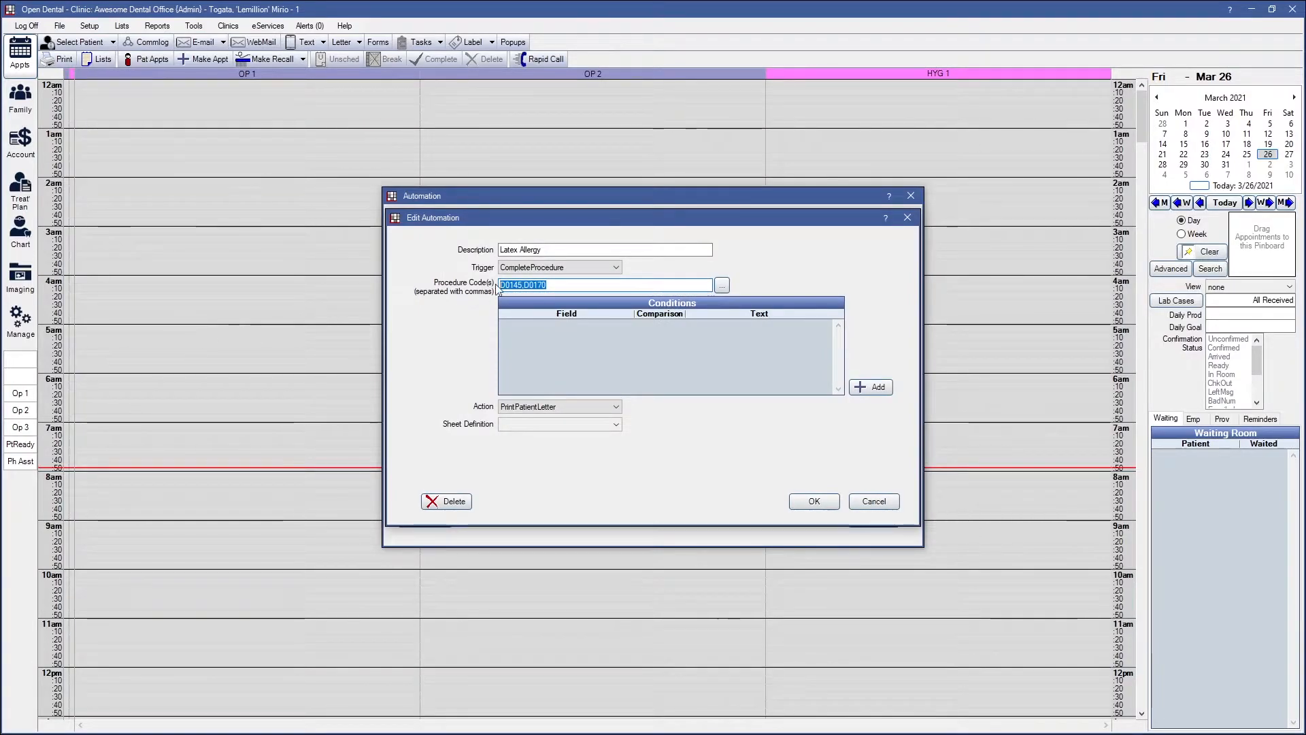
Set the automation's trigger to OpenPatient and enter a new condition where Allergy Equals "Latex".
click(553, 267)
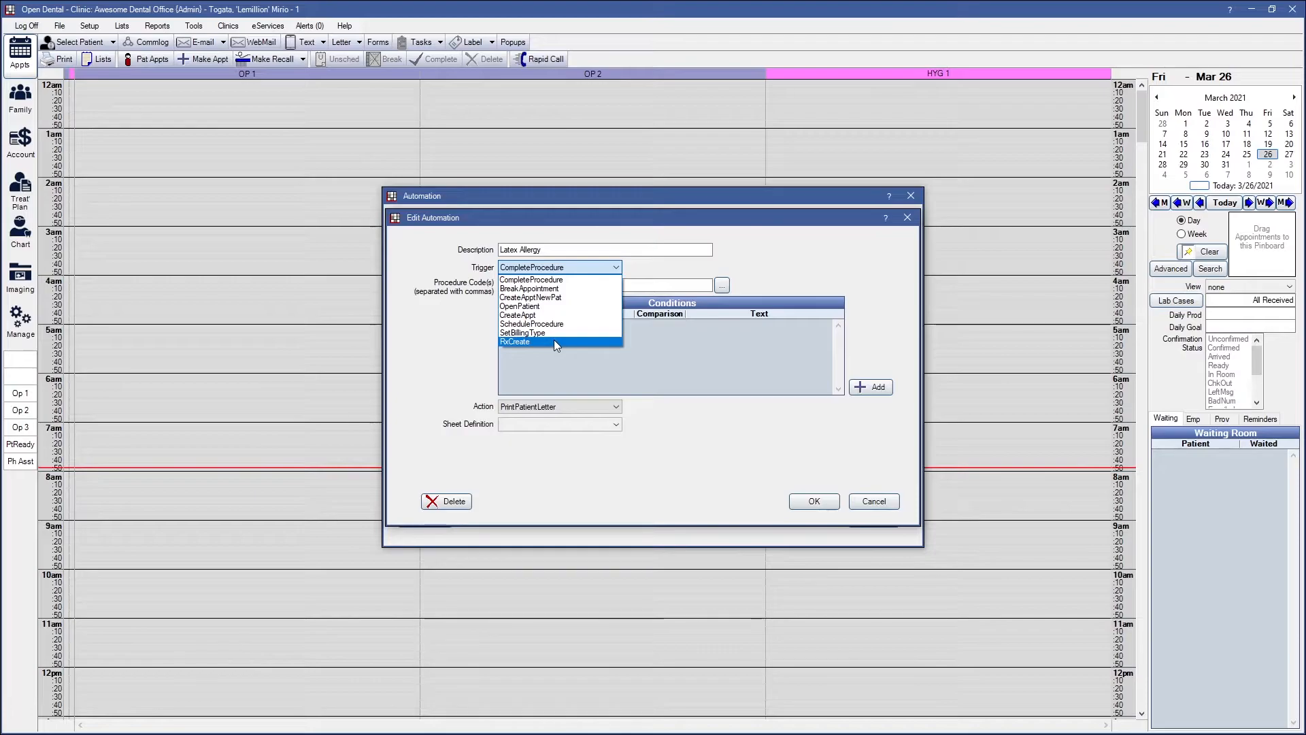
click(537, 307)
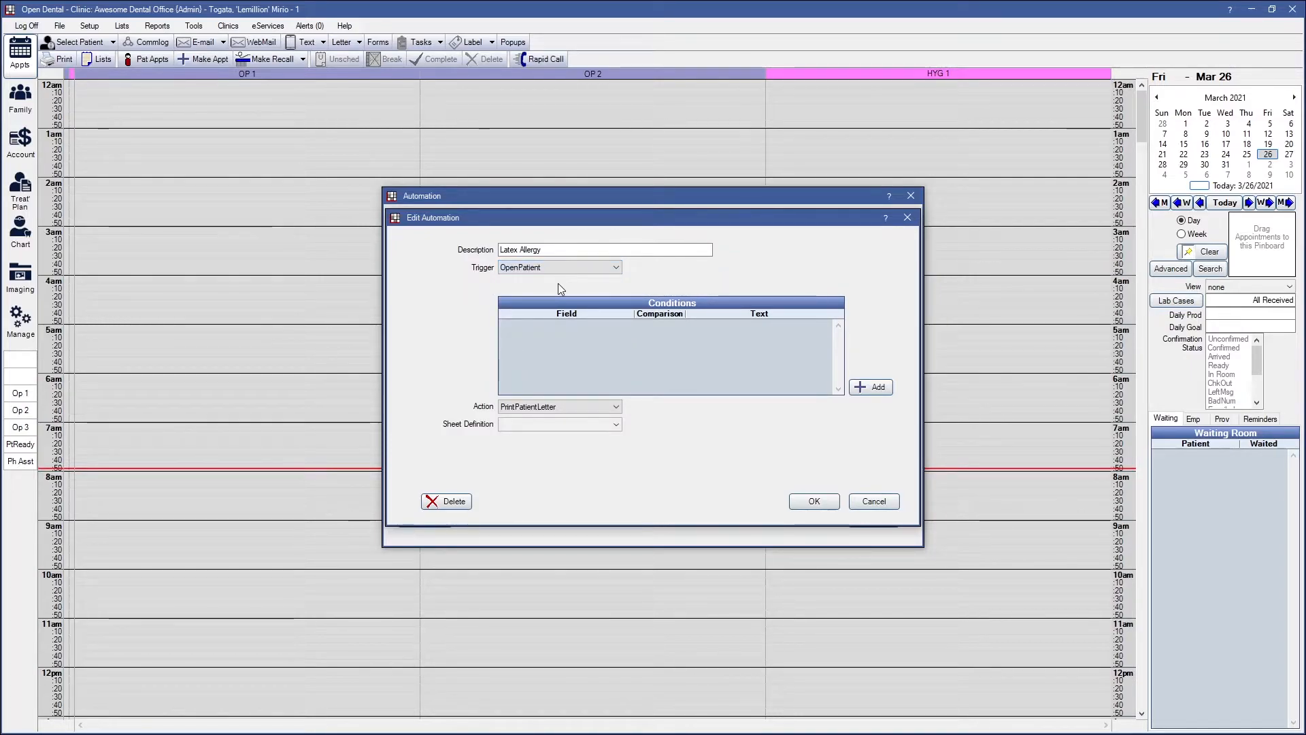
click(877, 387)
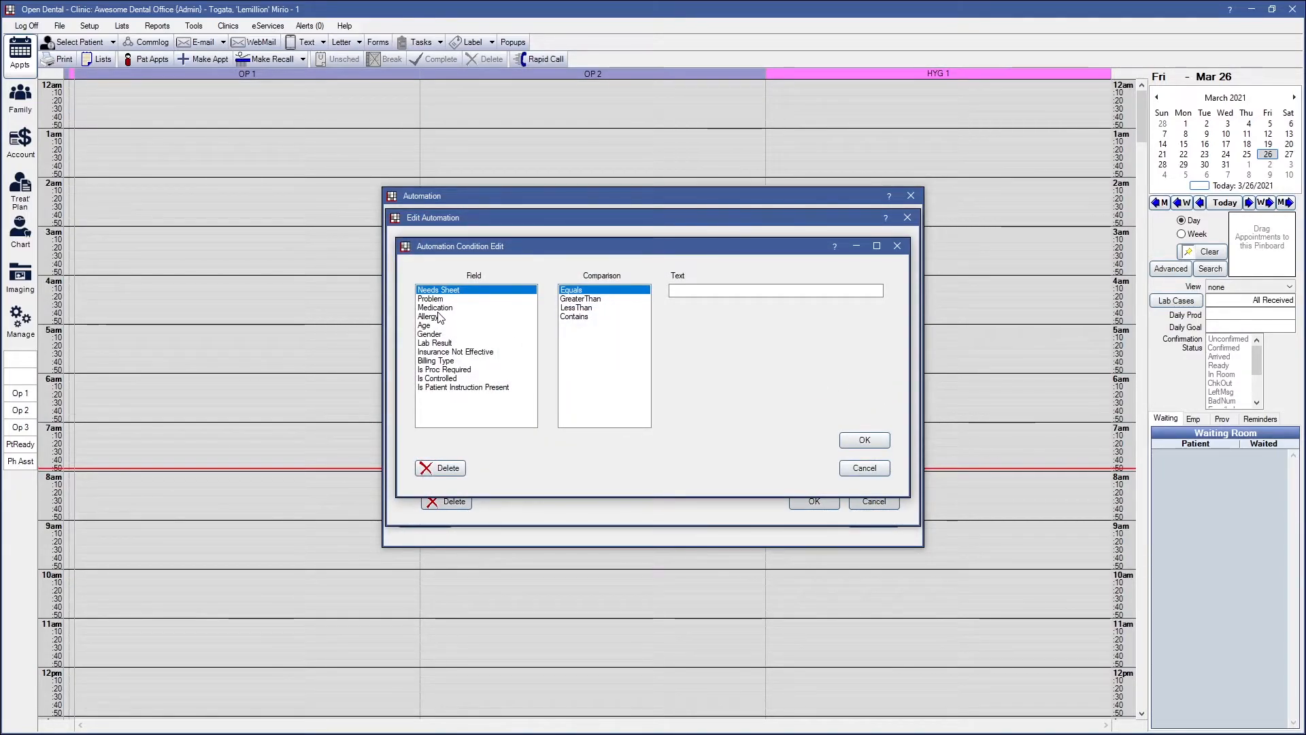
click(435, 326)
click(431, 316)
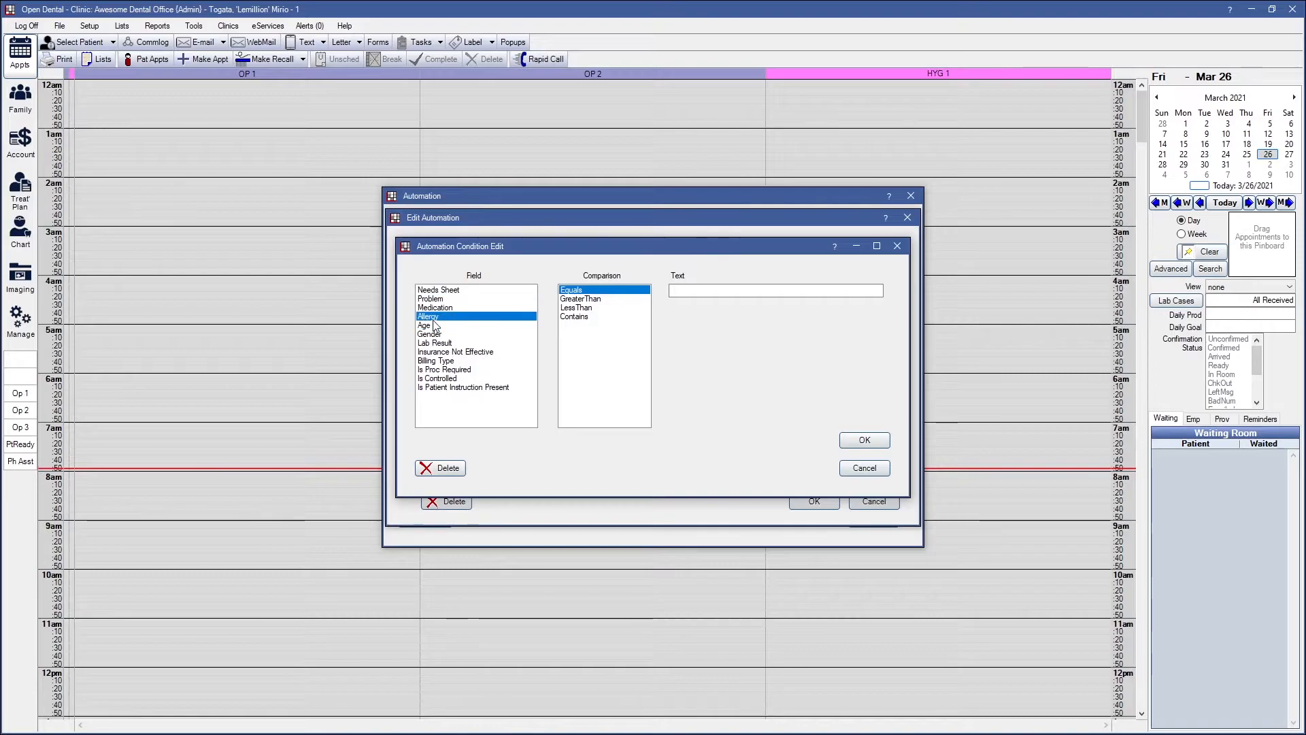
click(577, 307)
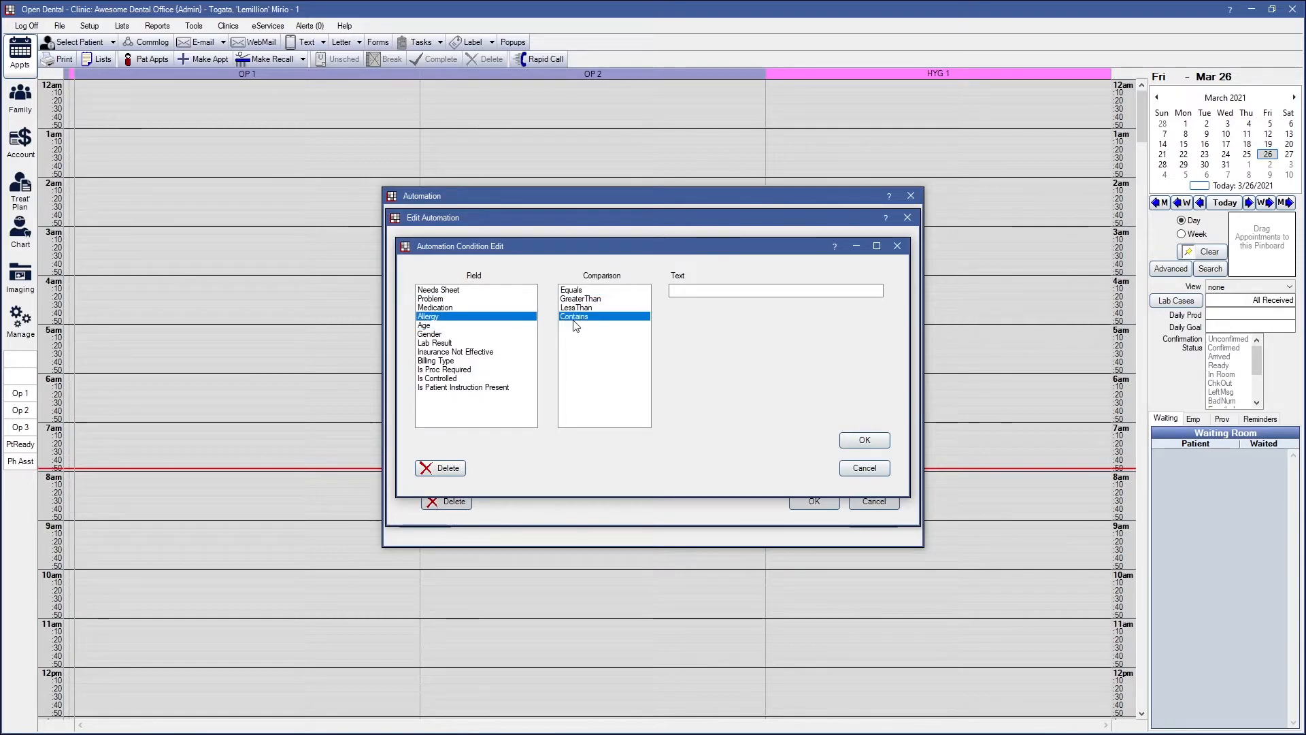
click(572, 289)
click(745, 293)
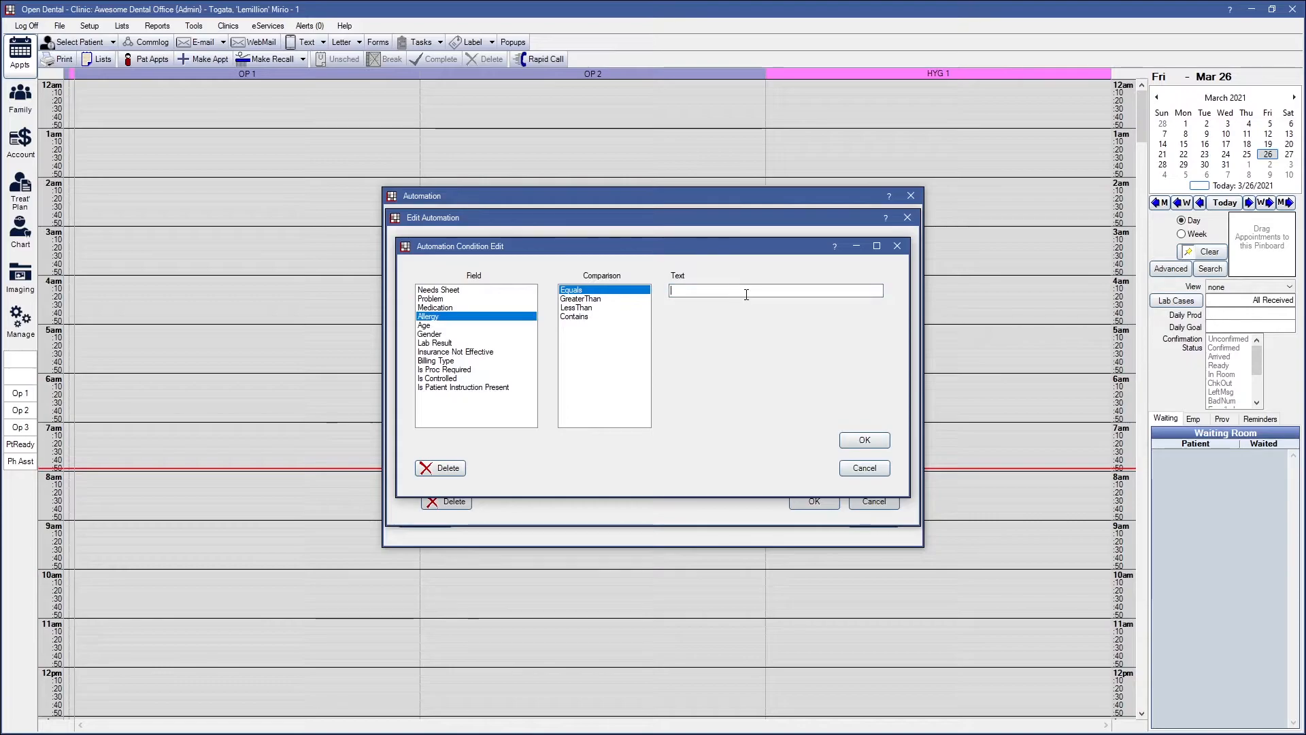
text(Latex)
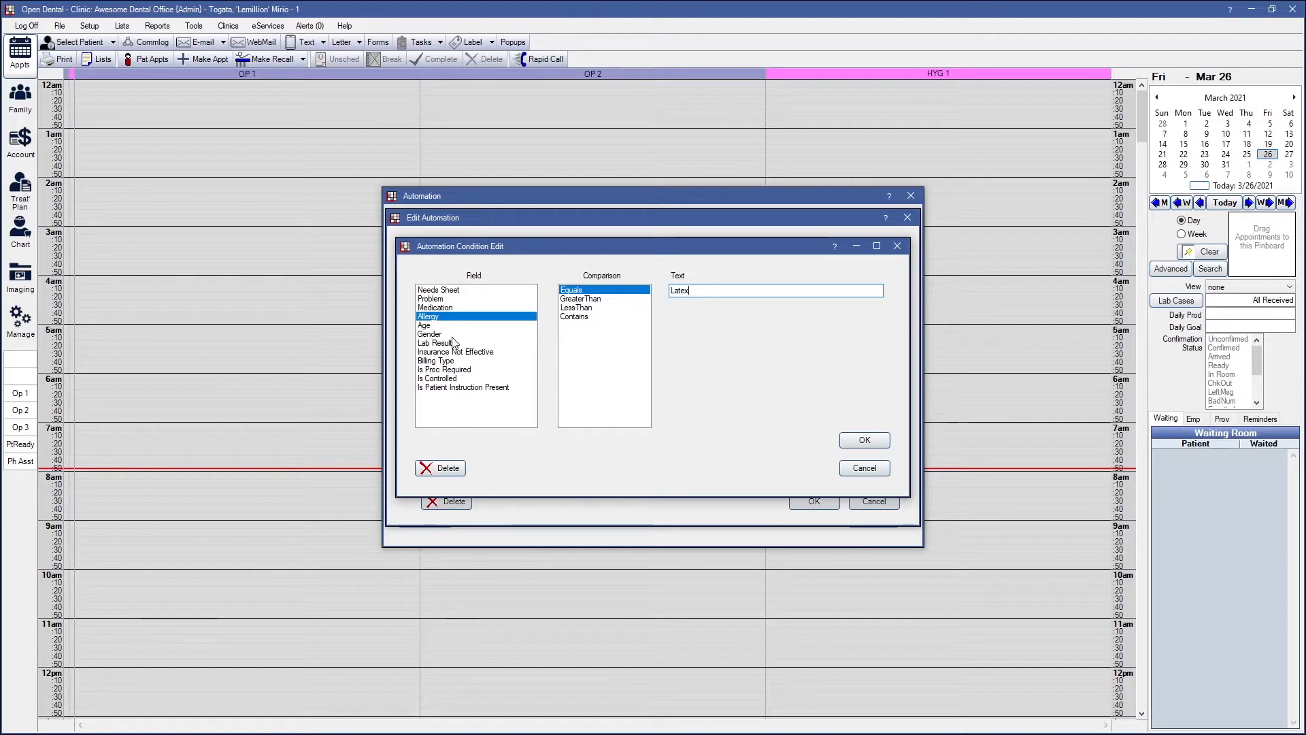
Try Medication and Age as the condition's field, including a GreaterThan comparison for Age.
click(455, 308)
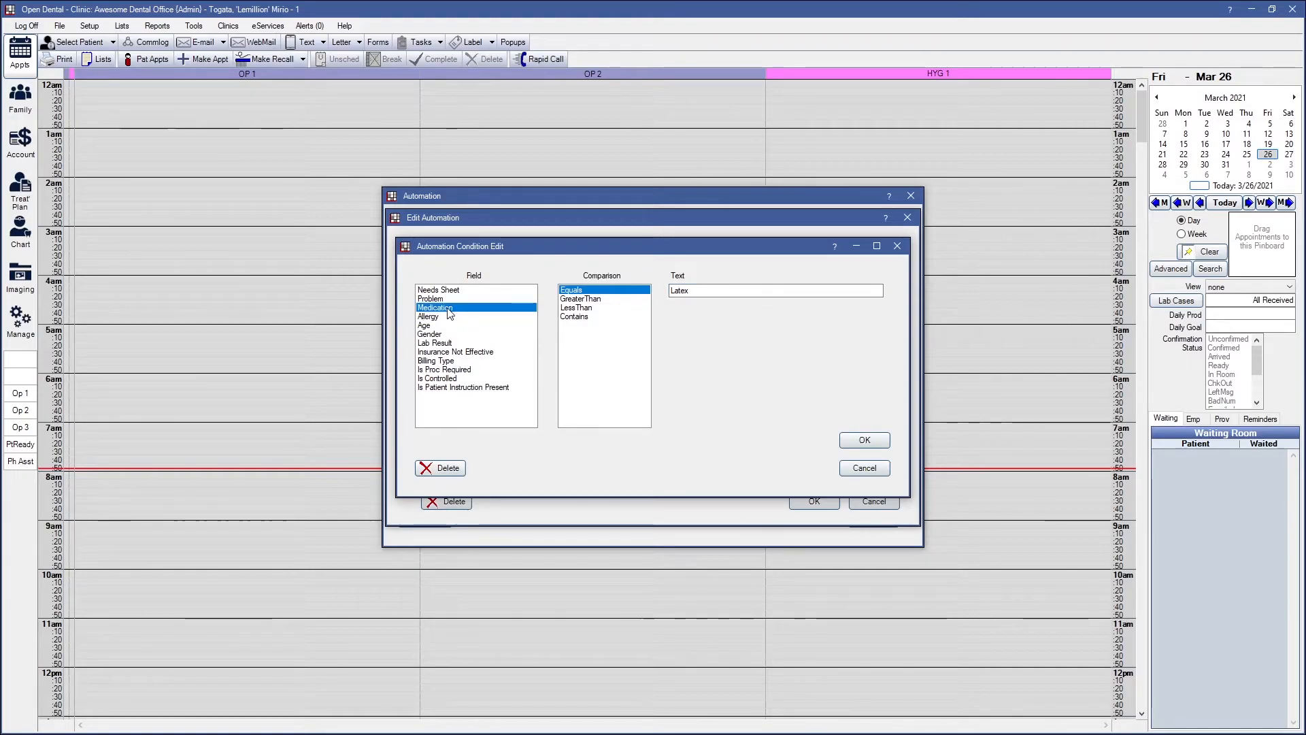
double_click(707, 292)
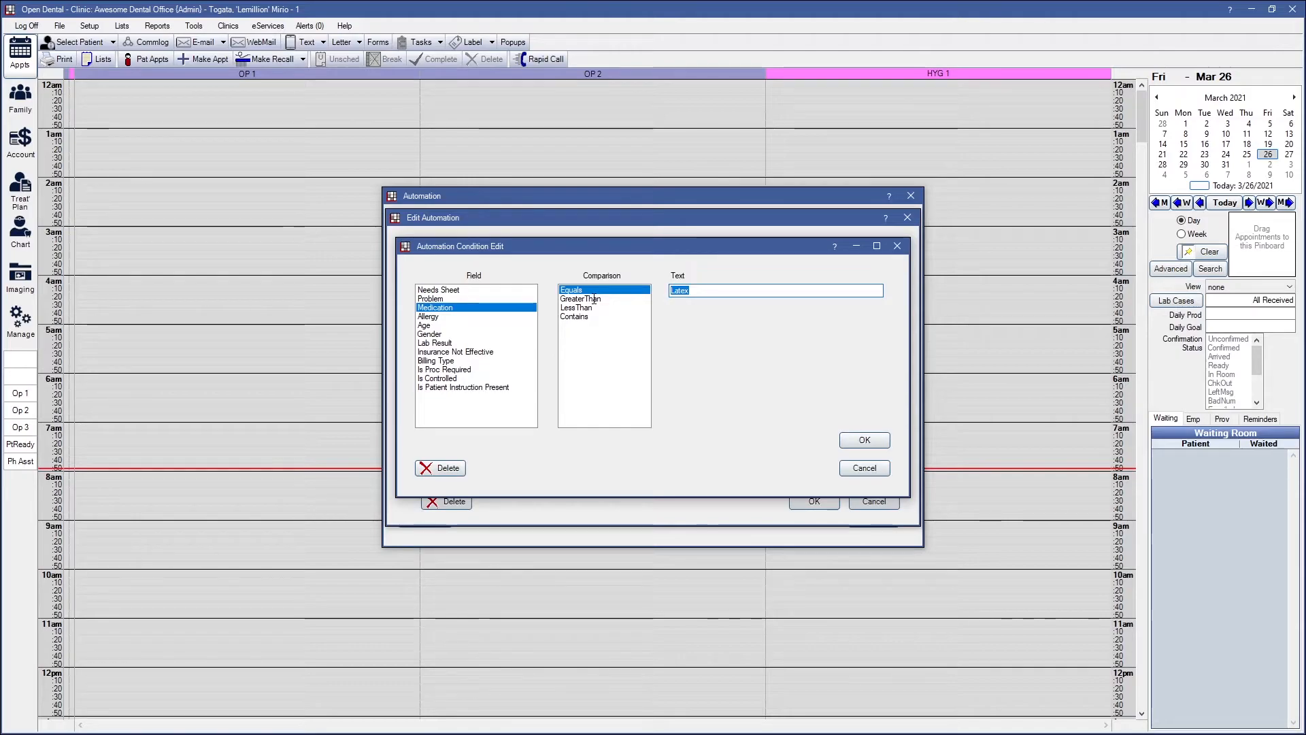
click(427, 326)
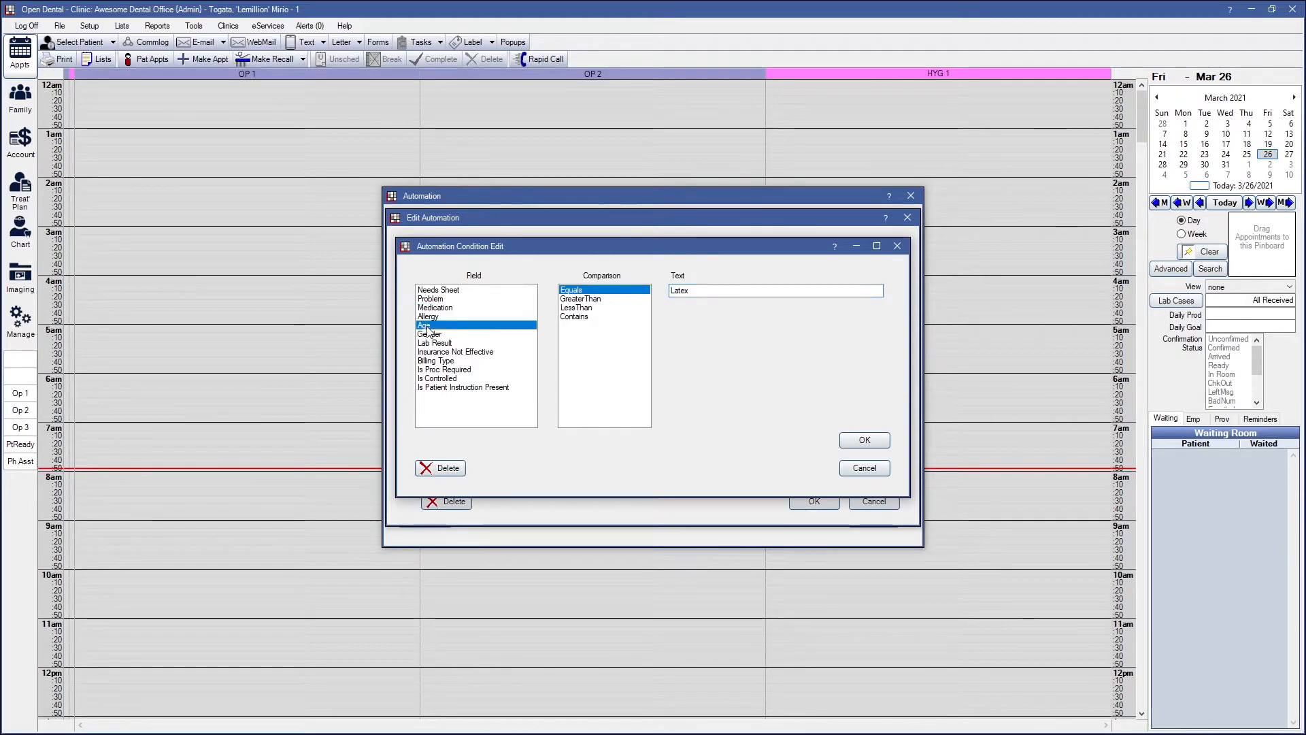
click(587, 300)
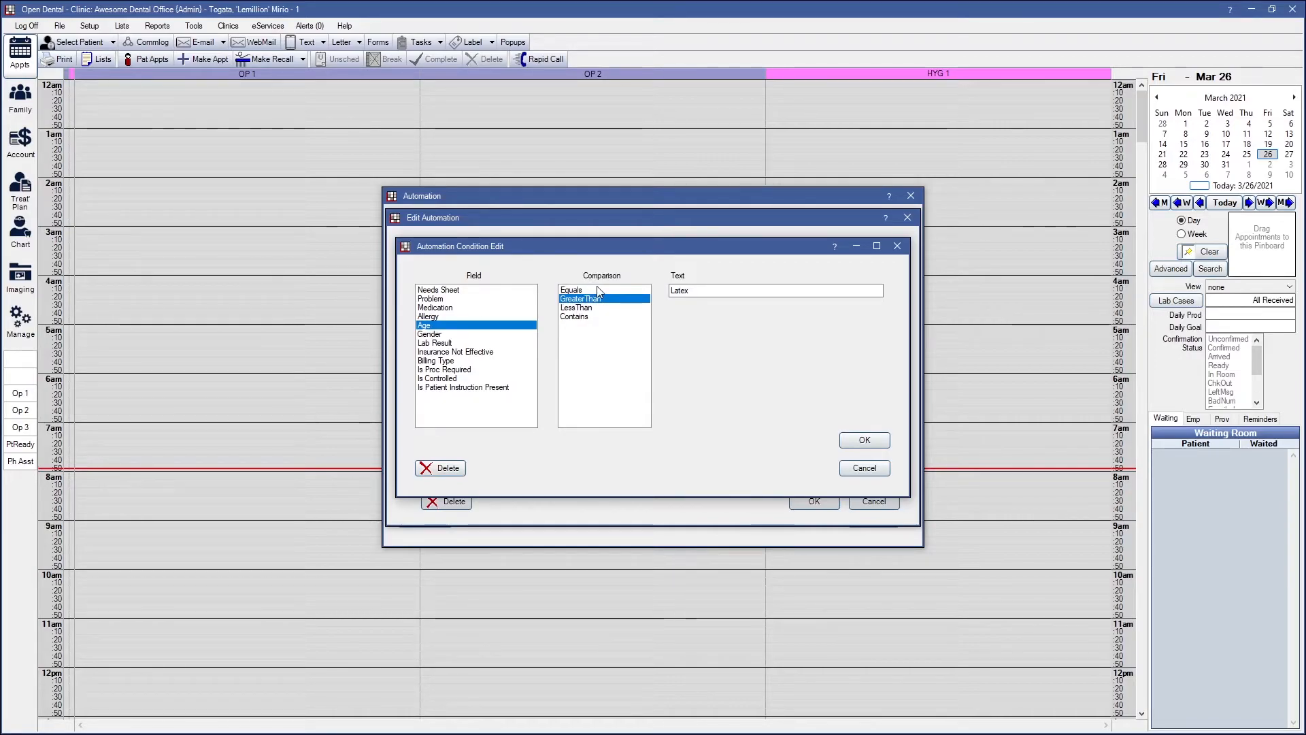
click(574, 290)
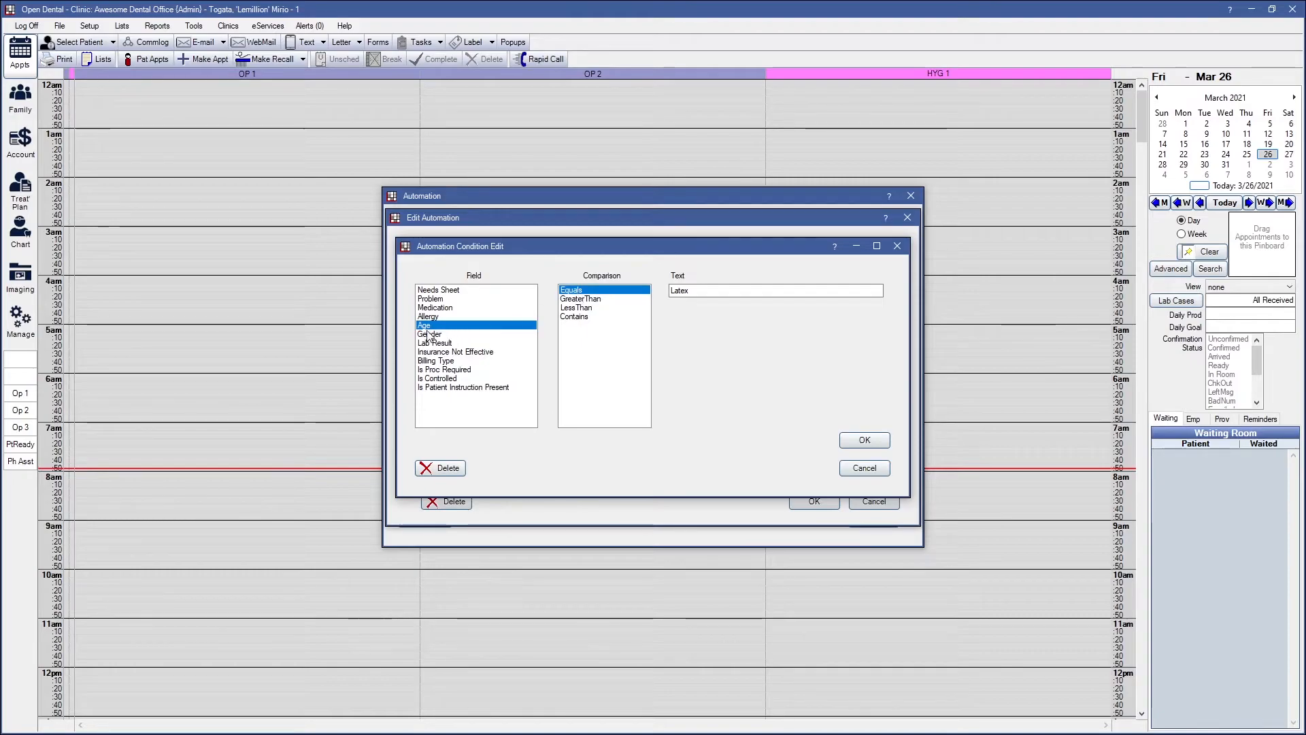
Set the condition's field to Allergy and save the condition.
click(430, 316)
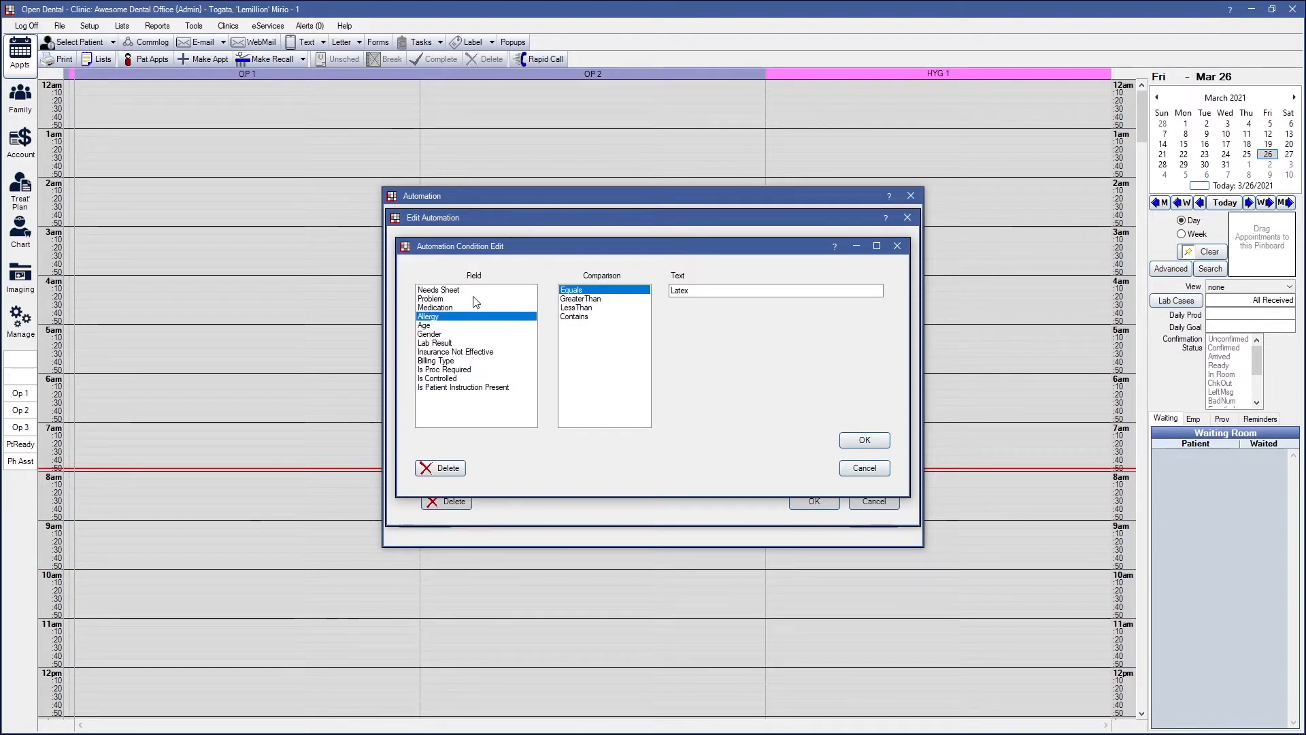
click(864, 440)
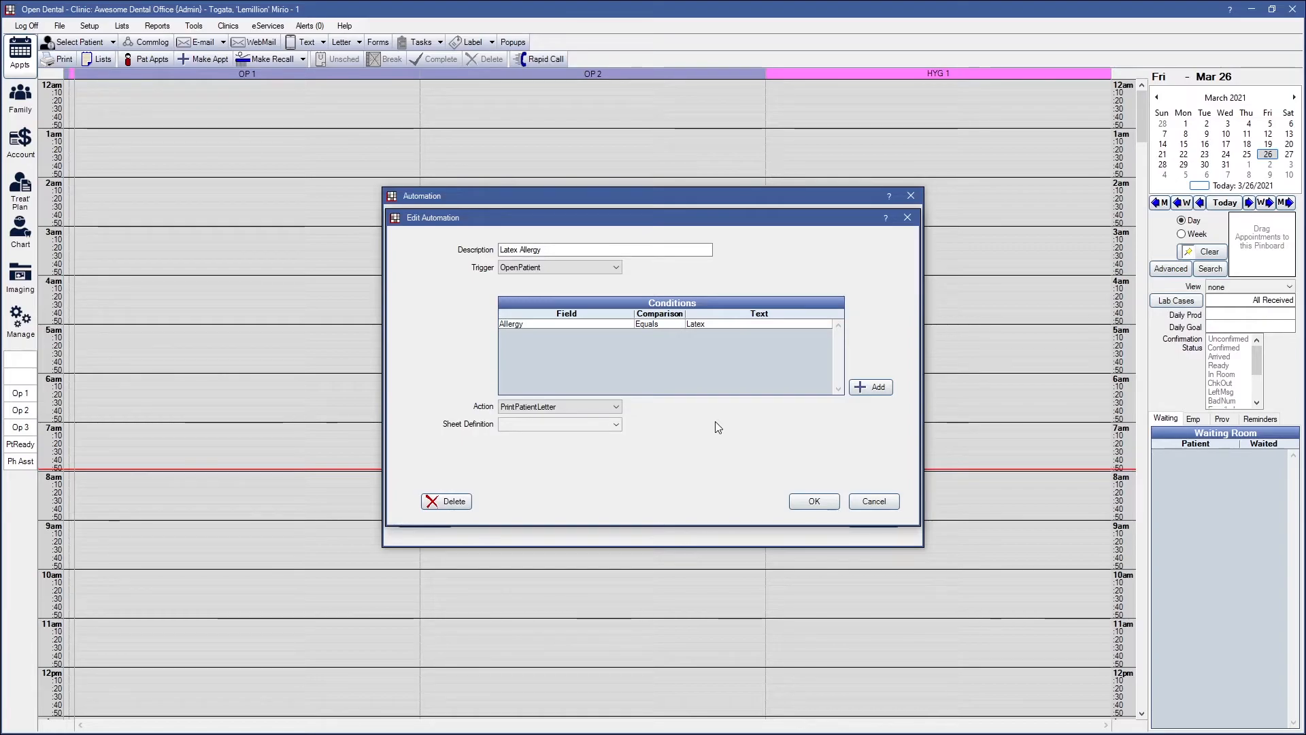
Set the automation's action to PopUp with the message "This patient has a latex allergy!" and save the automation.
click(606, 404)
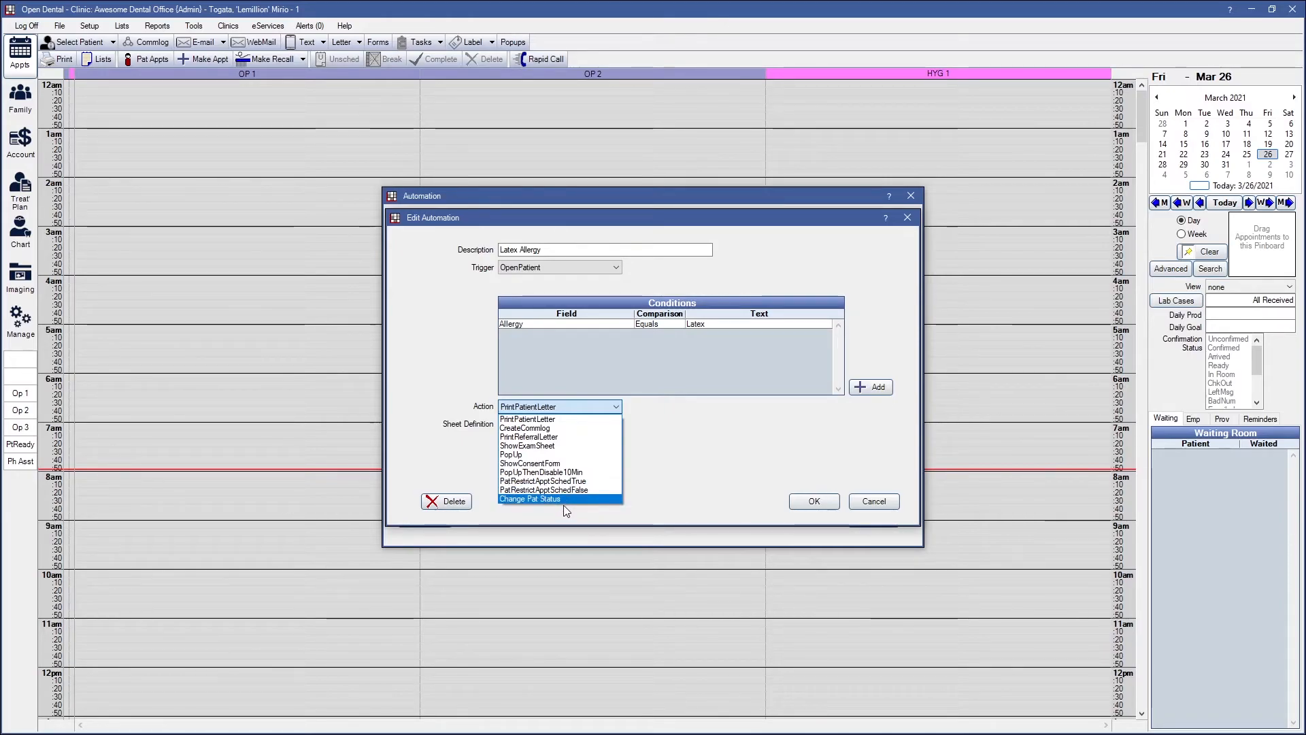
click(566, 454)
click(566, 454)
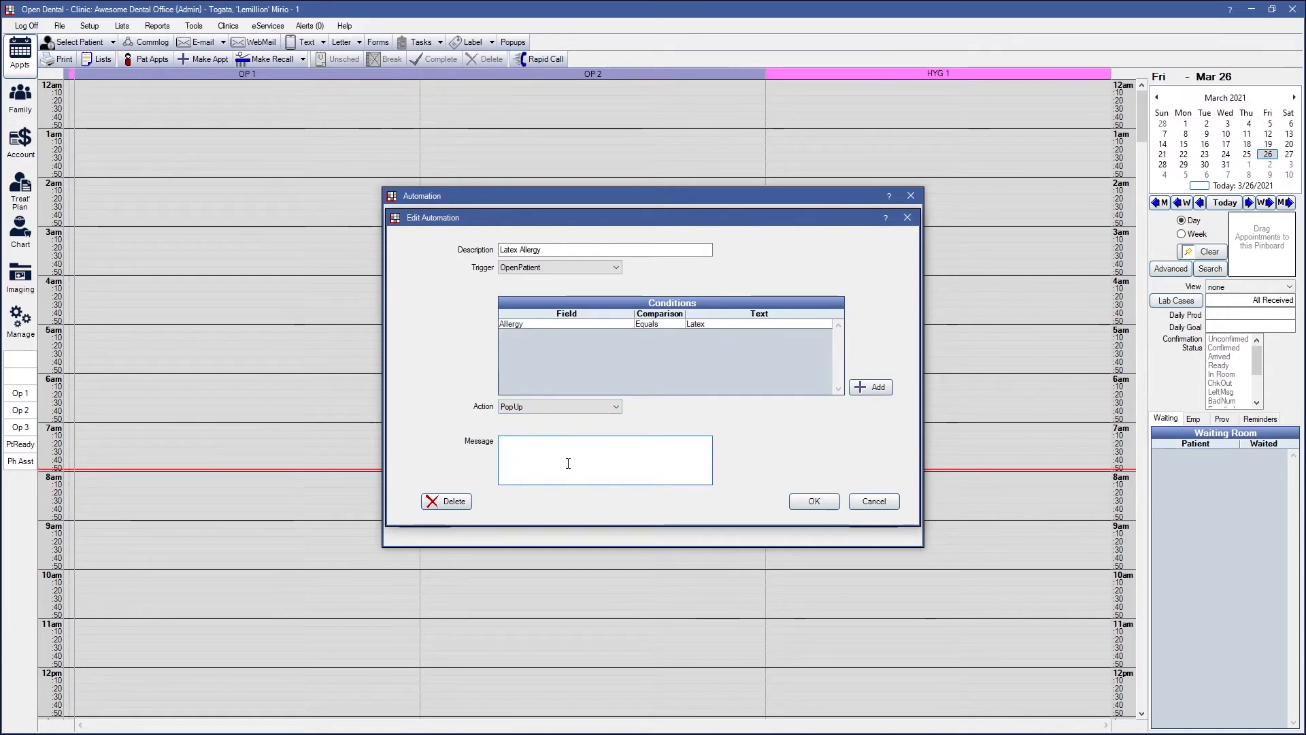
text(This pa)
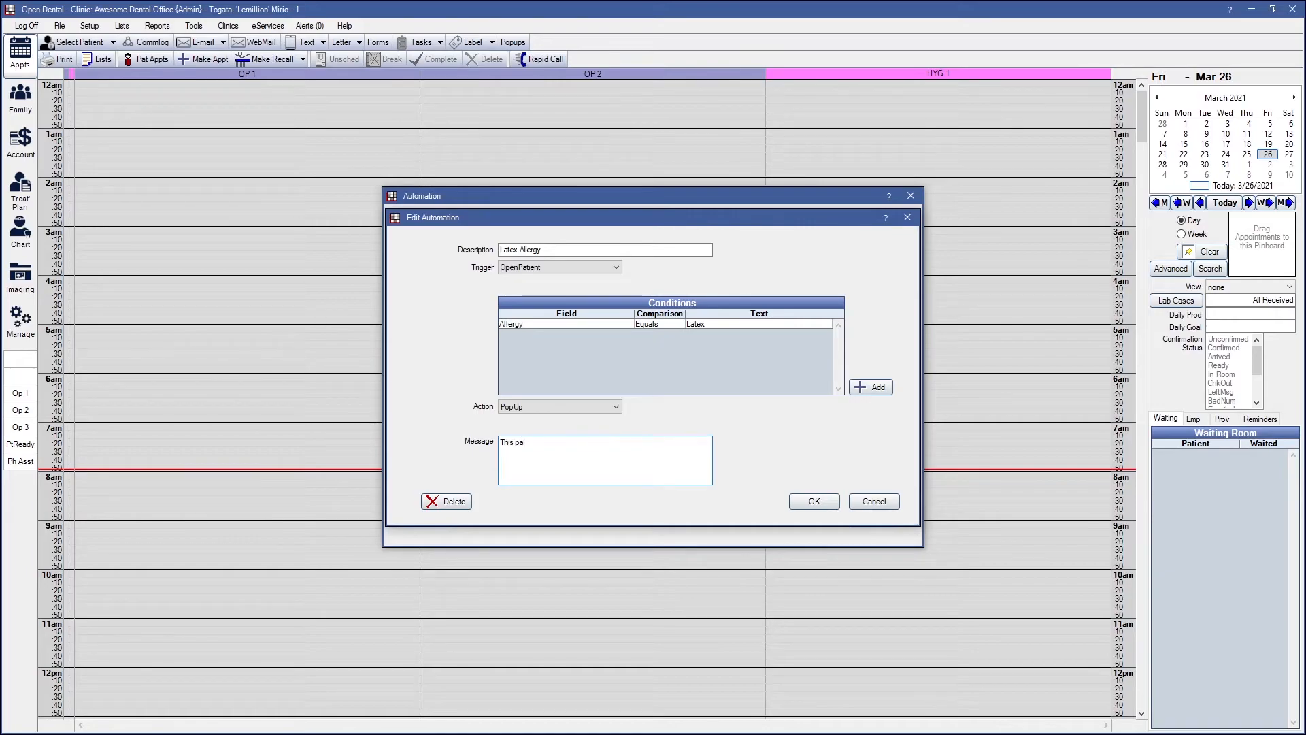
text(tient has a latex allergy!)
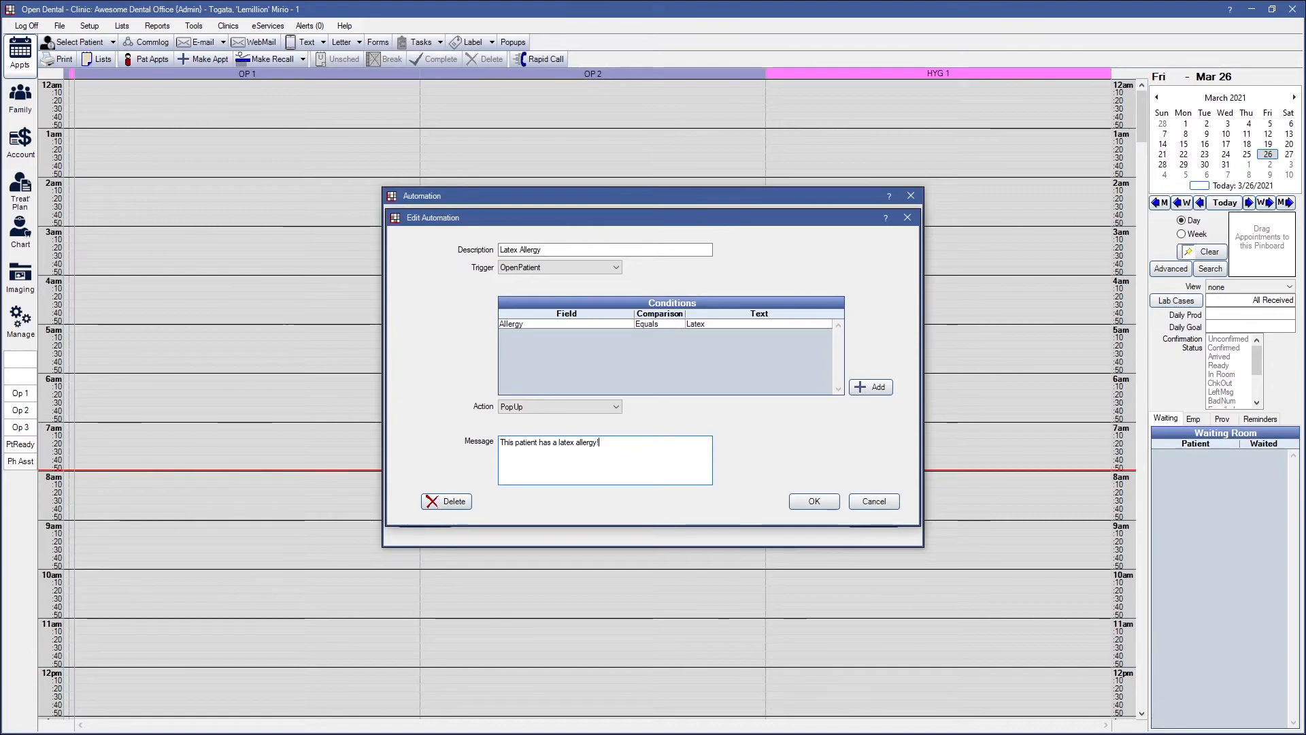
drag(610, 443, 445, 441)
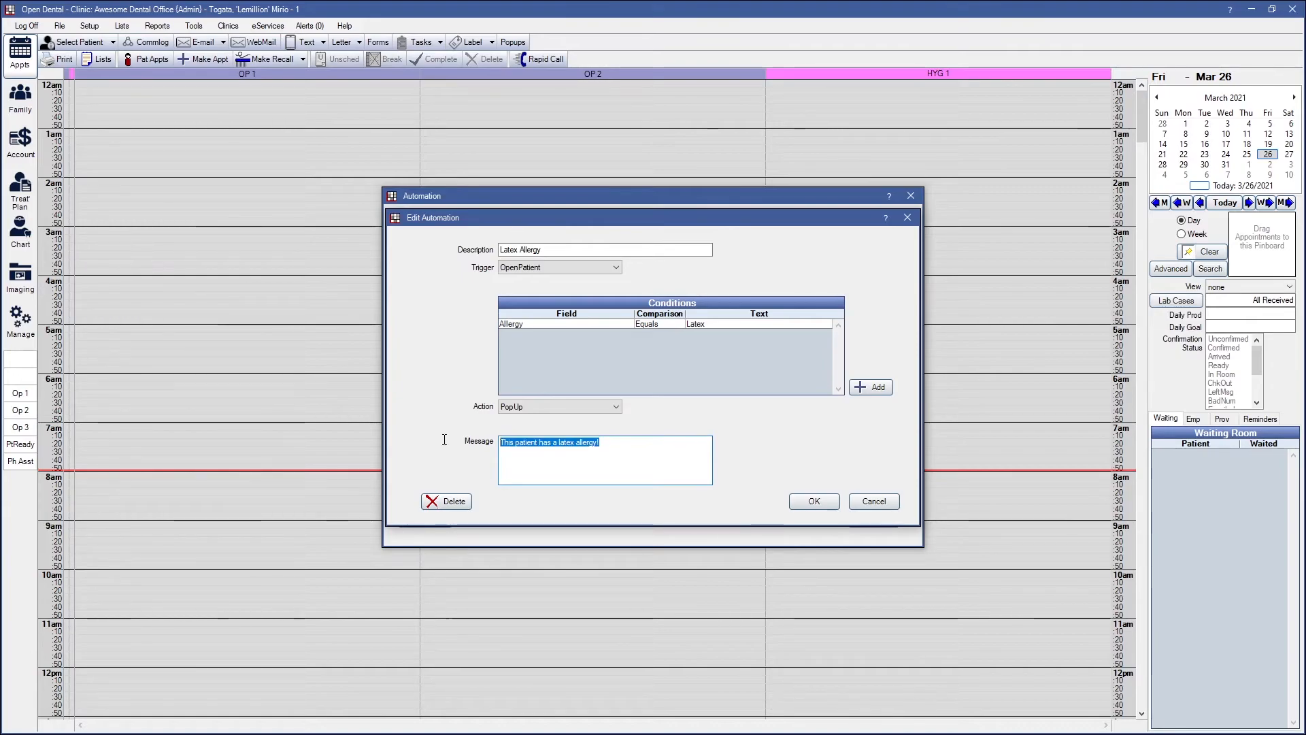
click(661, 448)
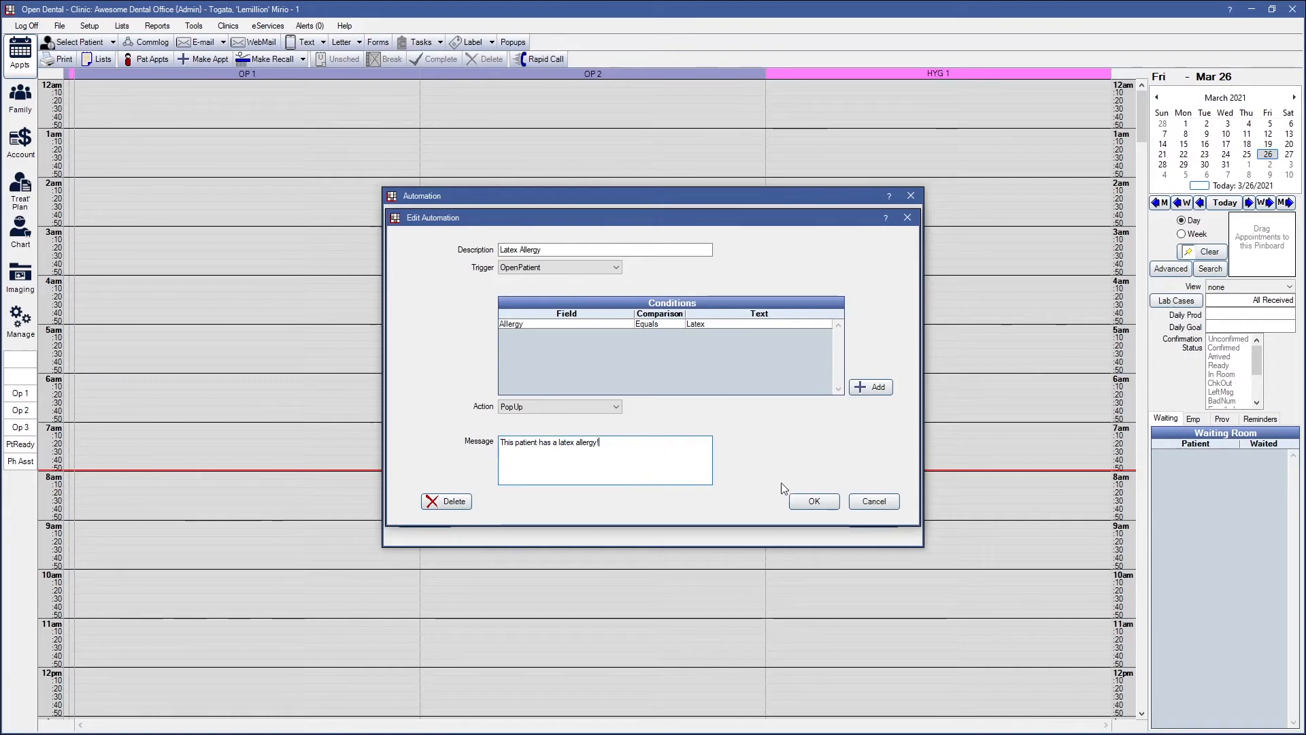
click(815, 503)
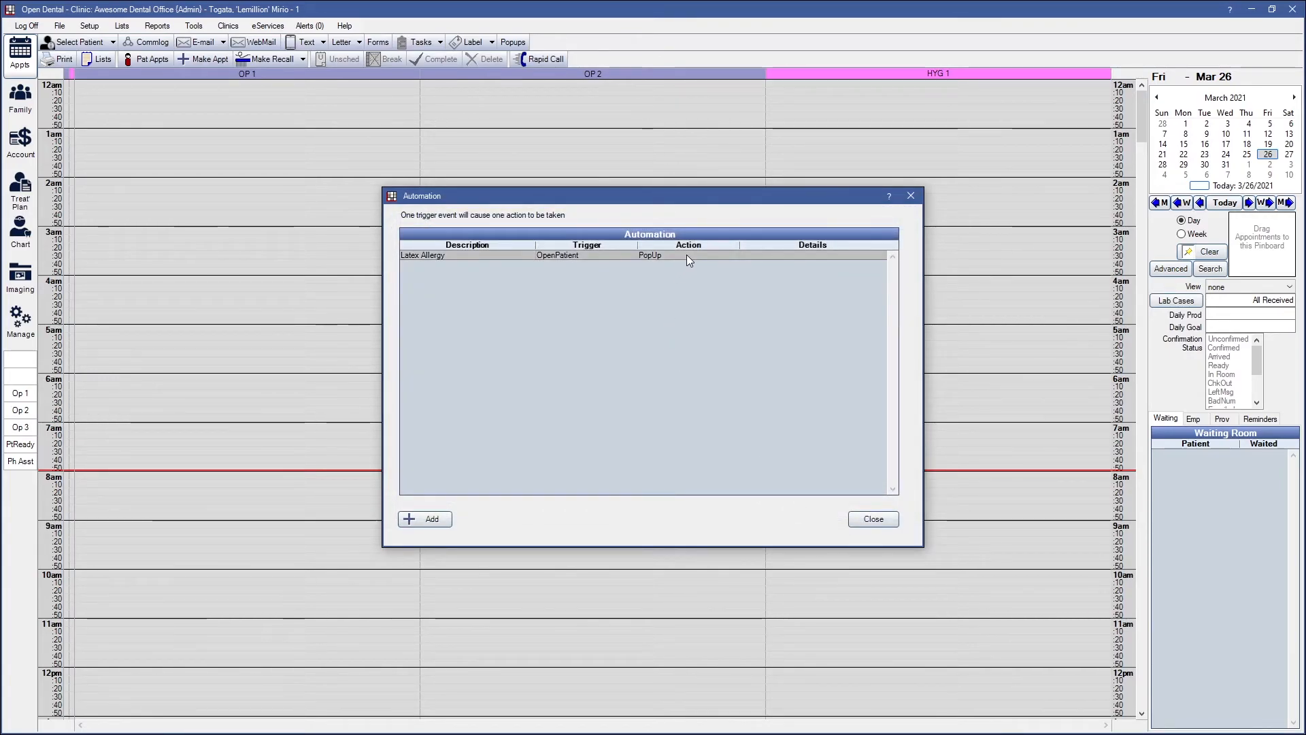
click(865, 517)
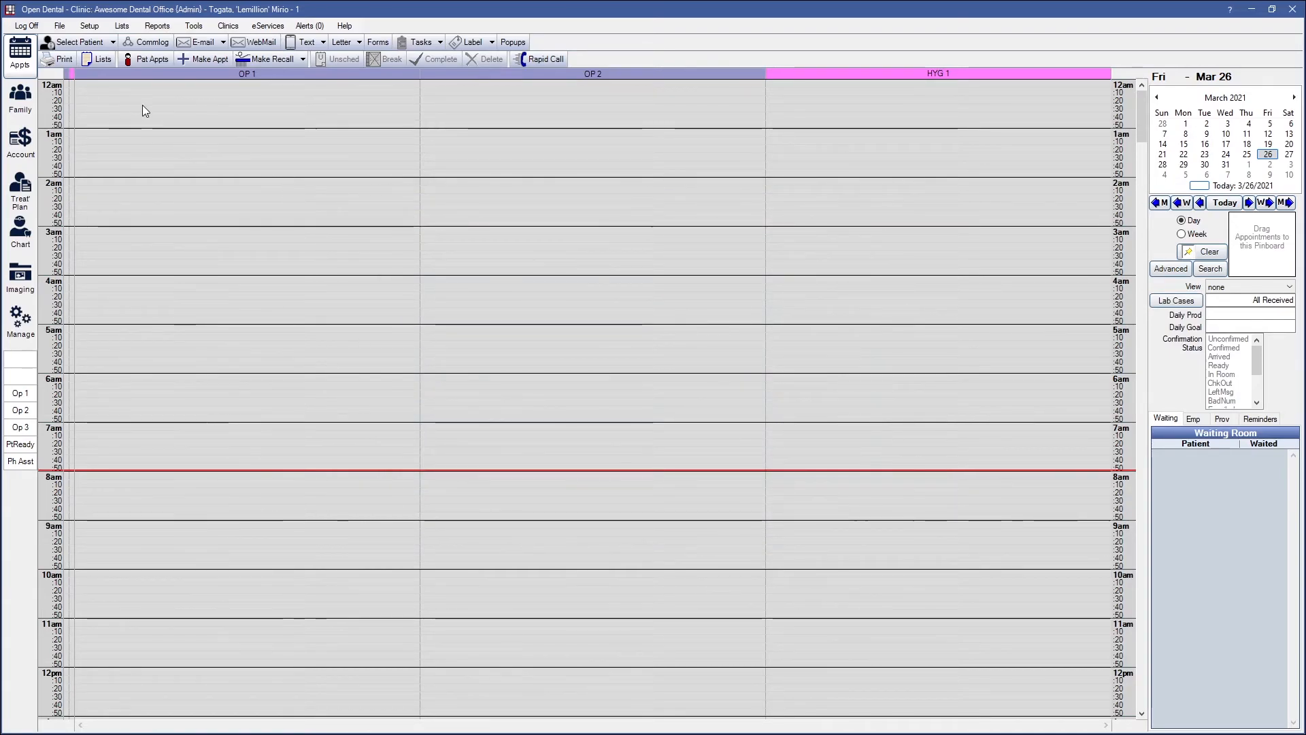
Open the first patient in the patient selection list to test the latex allergy automation.
click(73, 41)
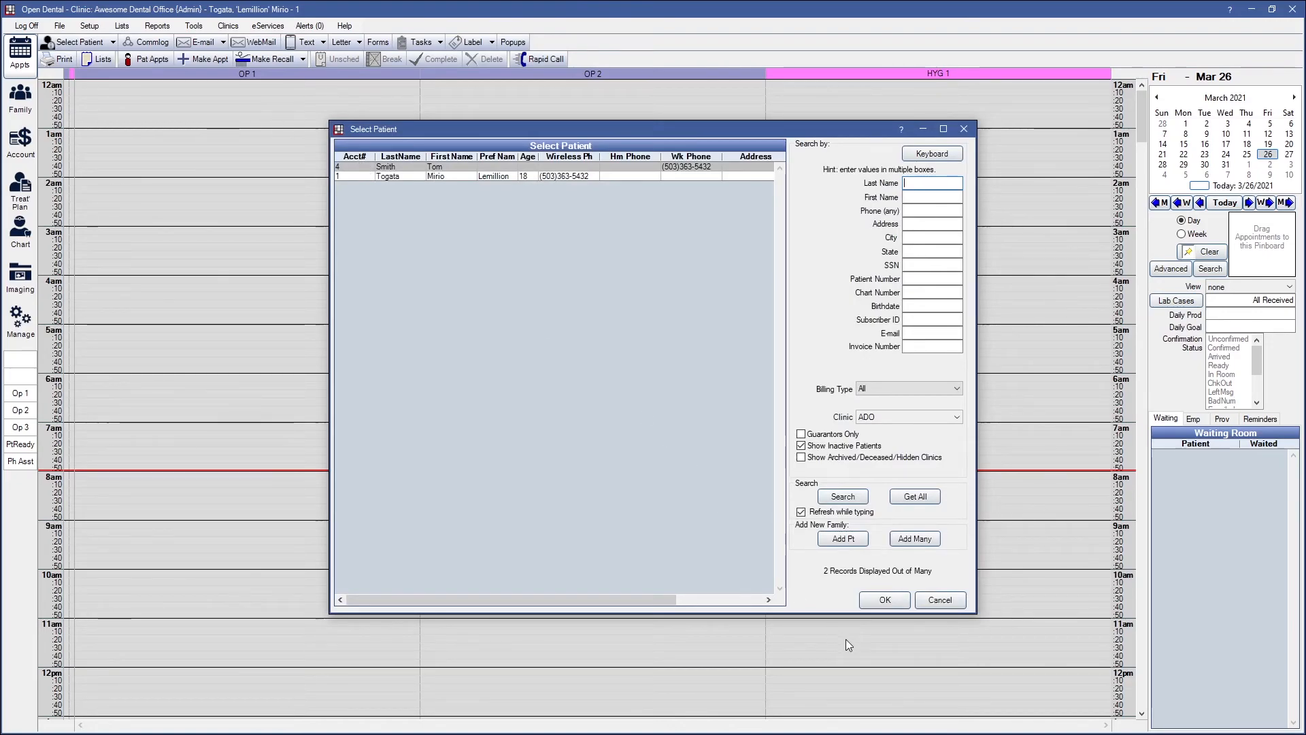
click(883, 598)
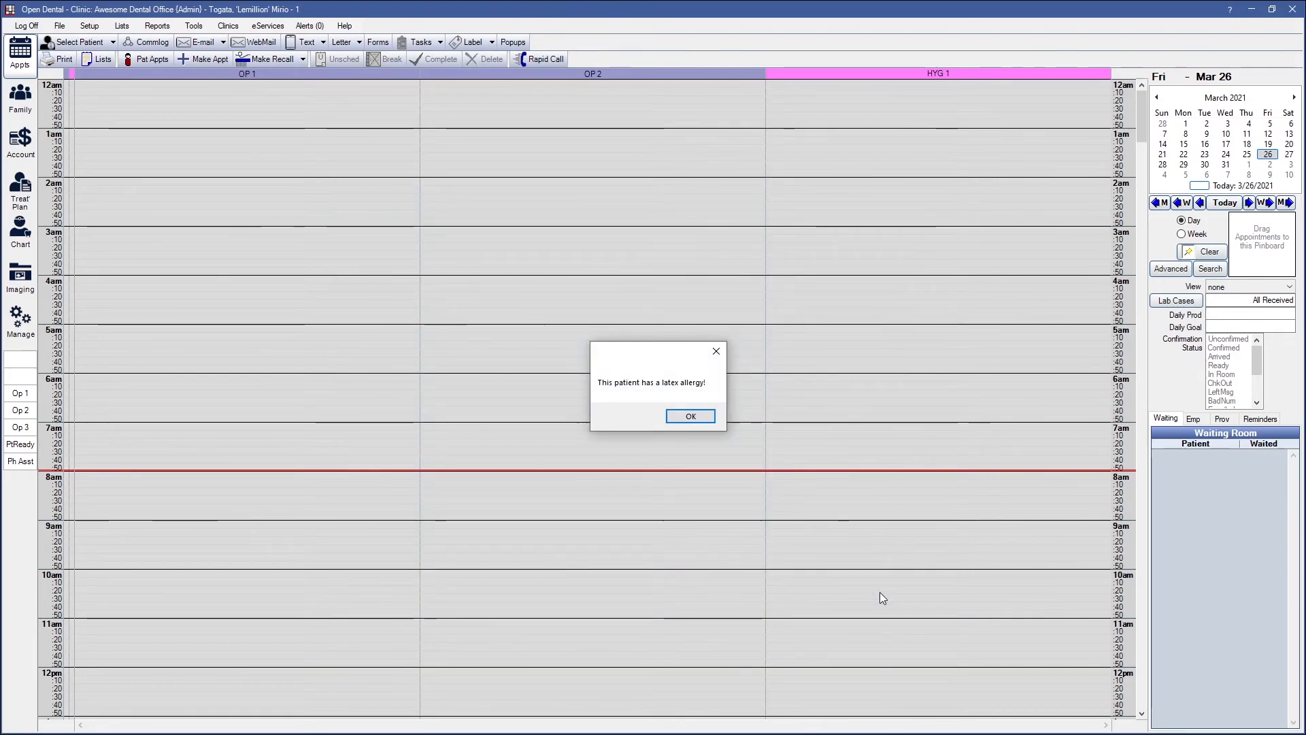